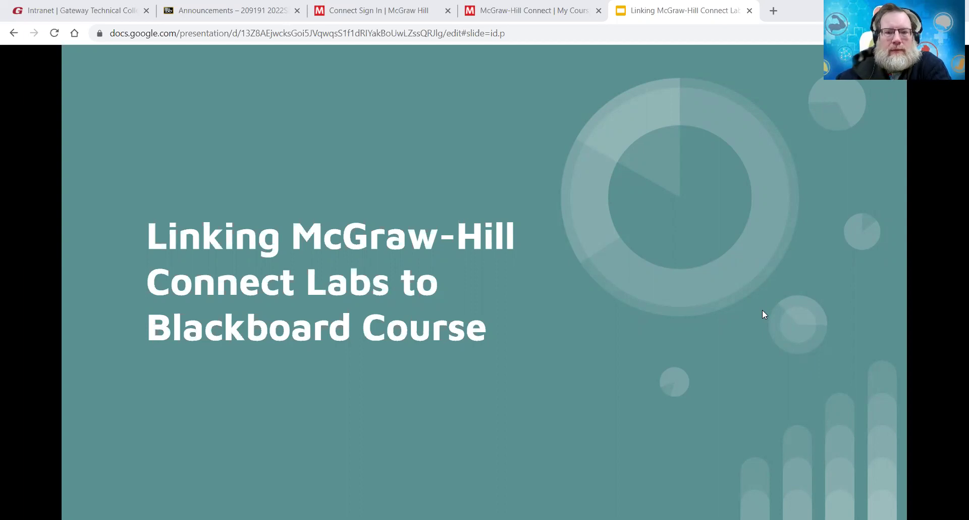
# Advance to the Step 1 slide and open its connect.mheducation.com link in a new tab.
pyautogui.click(856, 188)
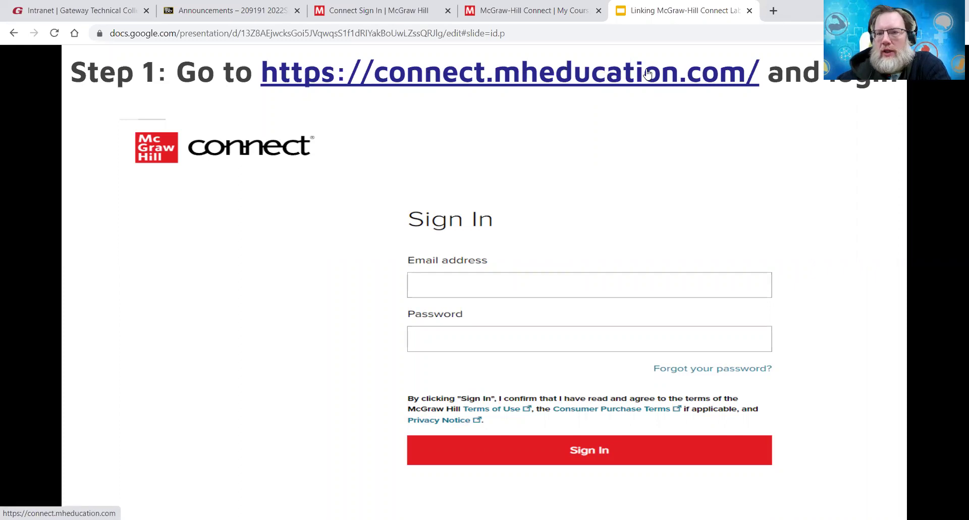
pyautogui.click(560, 73)
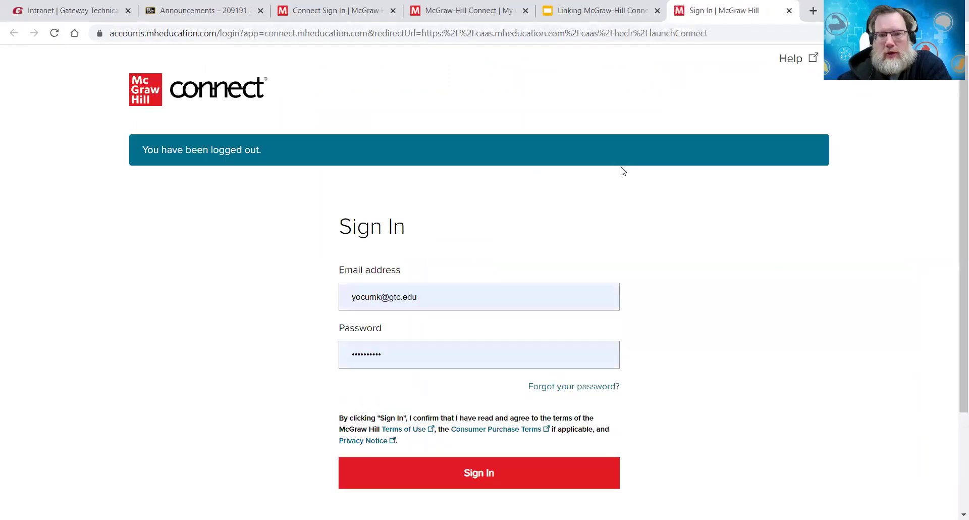
# Sign in to McGraw-Hill Connect with the saved instructor credentials.
pyautogui.click(472, 464)
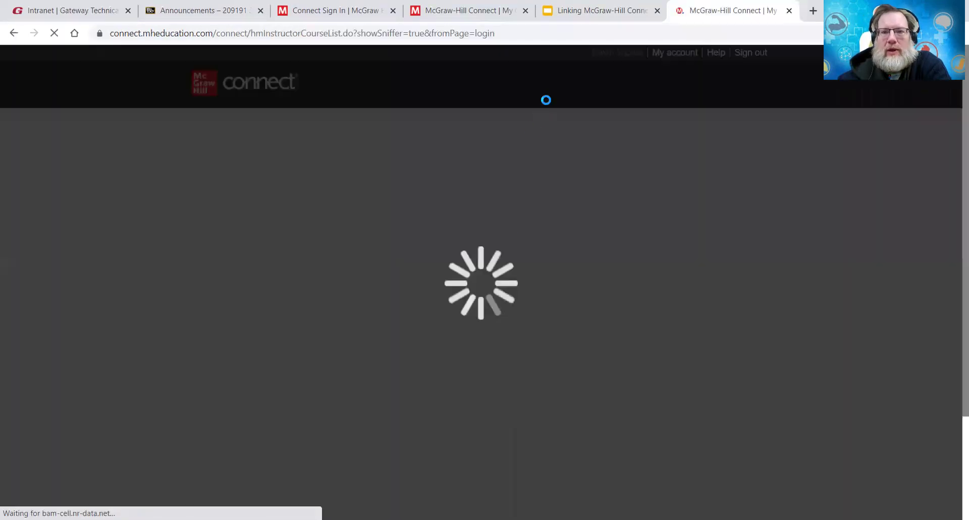
# Return to the slides and advance to Step 2 on duplicating a previous course section.
pyautogui.click(610, 11)
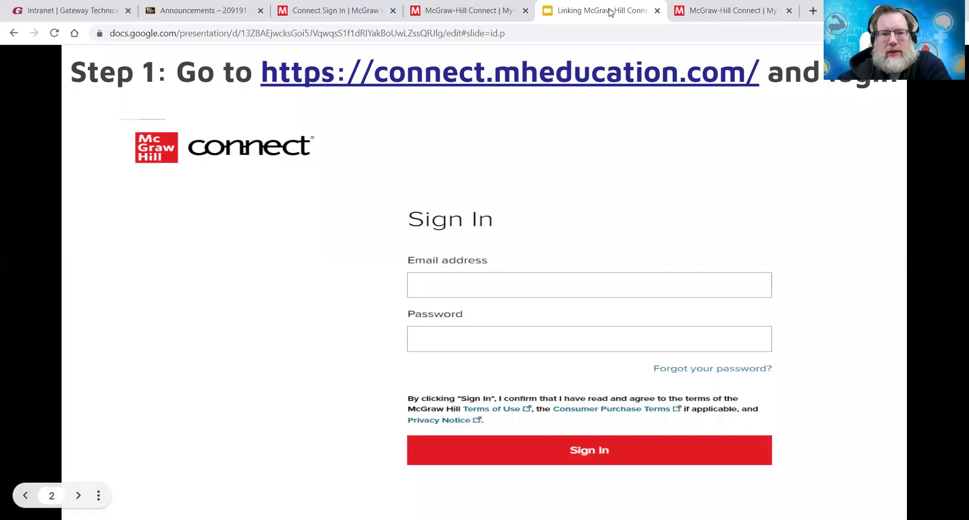
pyautogui.press('Right')
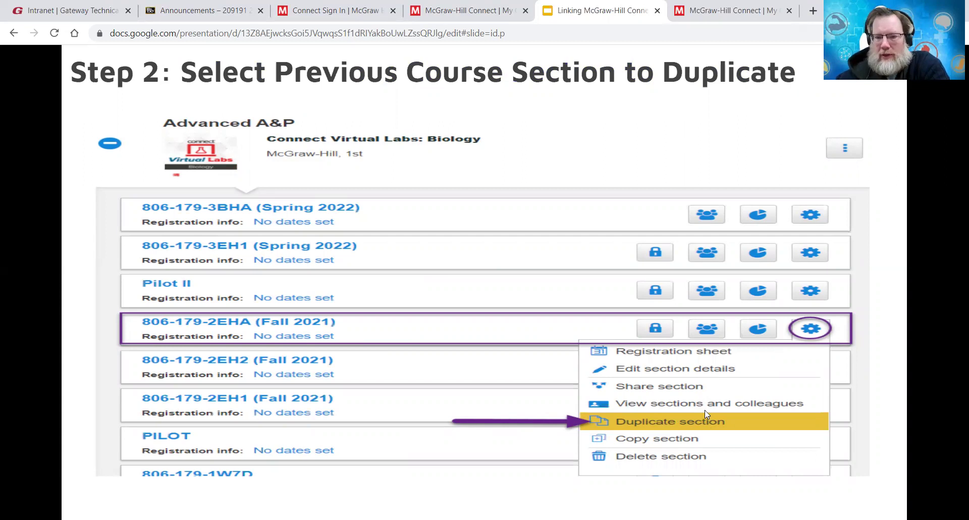
# Start duplicating Biology section 806-179-2EHA (Fall 2021) from the Connect course list.
pyautogui.click(738, 10)
pyautogui.scroll(-8, 747, 225)
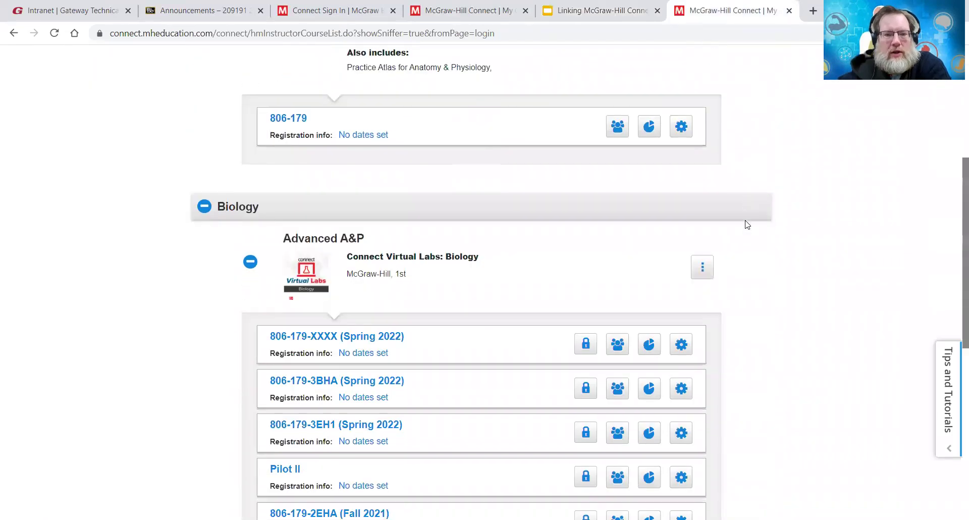
pyautogui.scroll(-3, 747, 224)
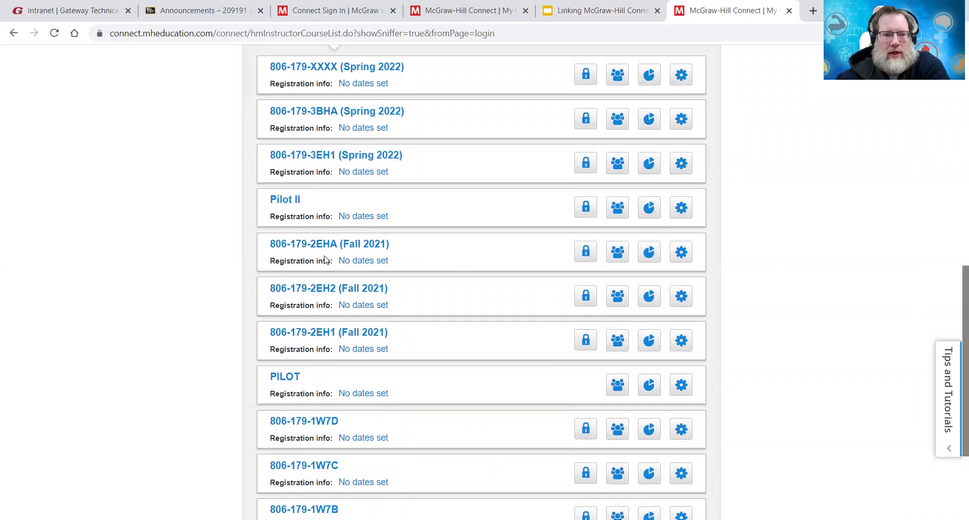
pyautogui.click(681, 252)
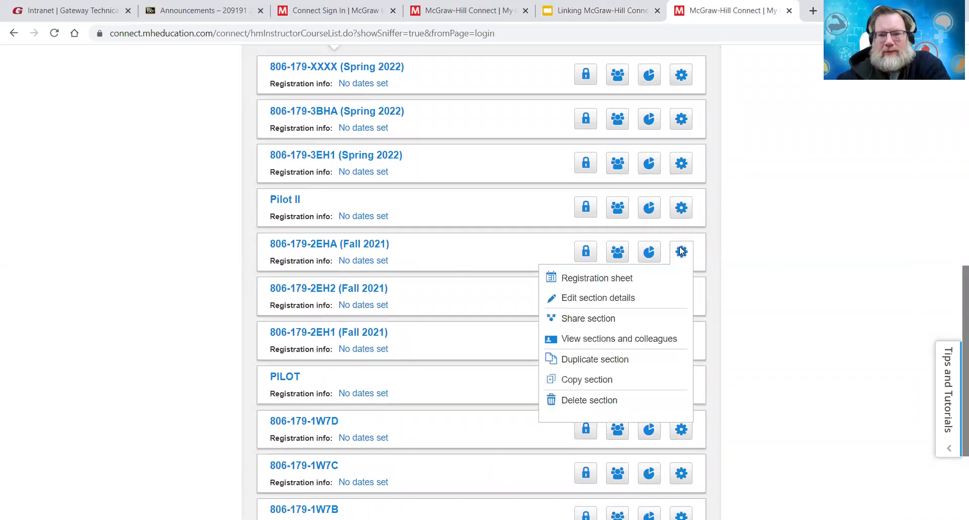
pyautogui.click(614, 358)
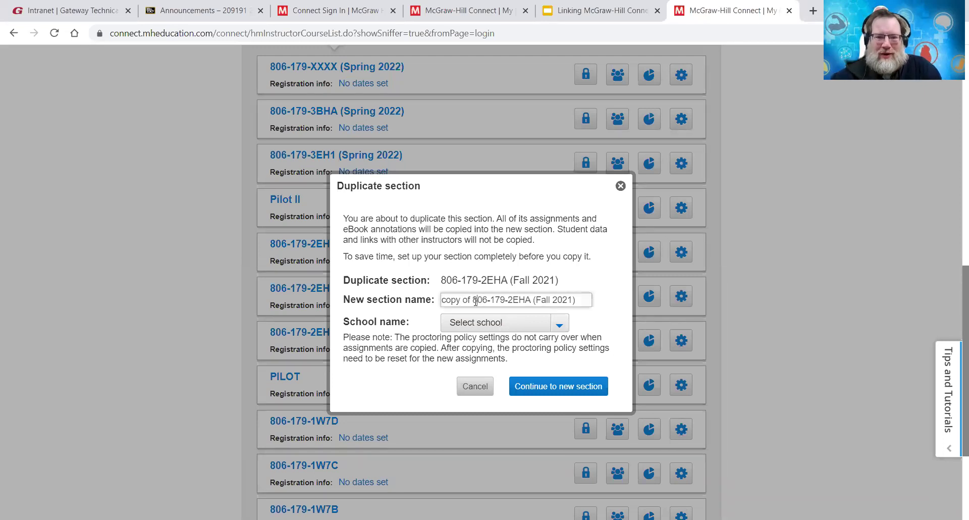
# Change the copied section name to 806-179-YYYY (Spring 2022) and pick school GATEWAY TECH-ELKHORN.
pyautogui.moveTo(476, 301); pyautogui.dragTo(407, 303)
pyautogui.press('BackSpace')
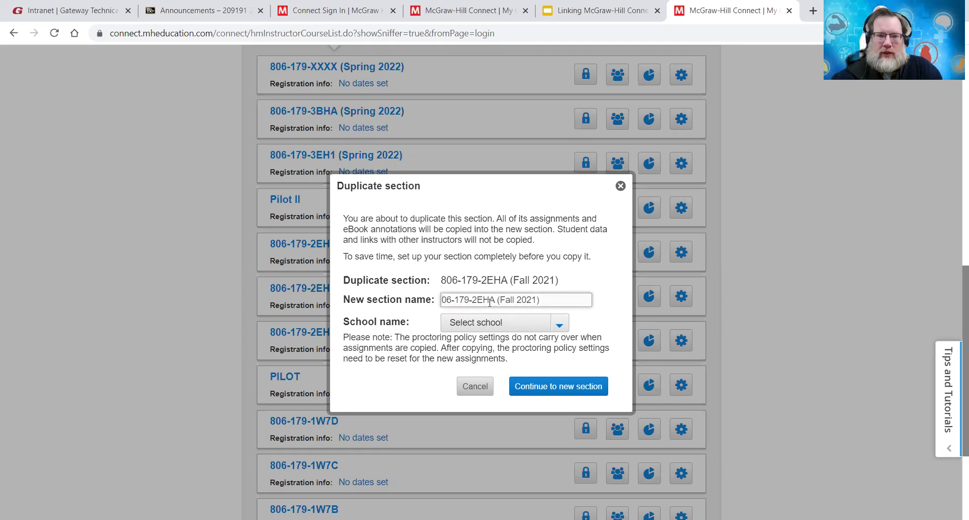
pyautogui.write('8')
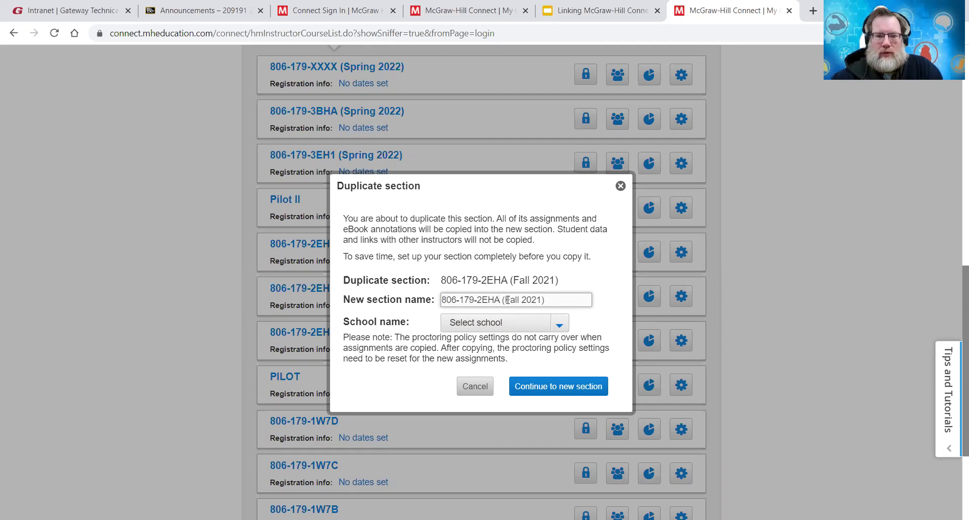
pyautogui.moveTo(508, 300); pyautogui.dragTo(521, 301)
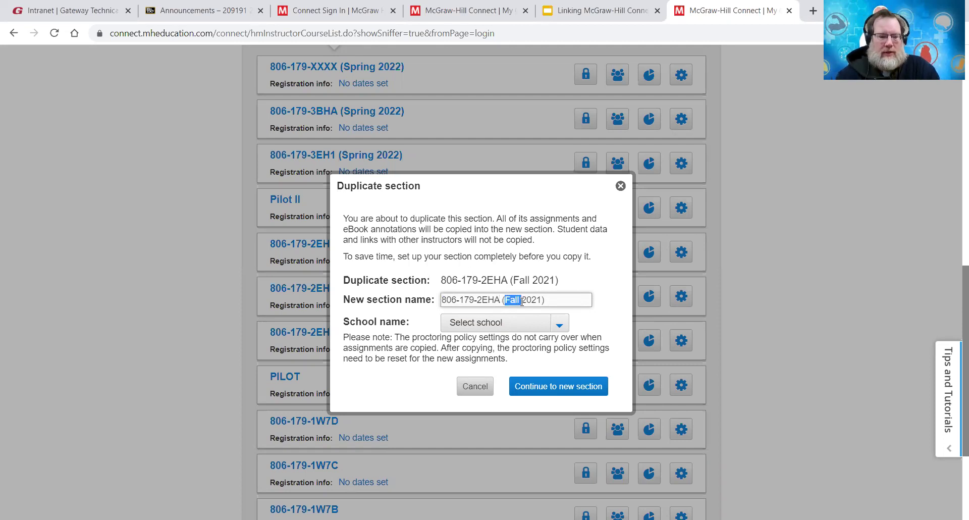
pyautogui.write('Spring')
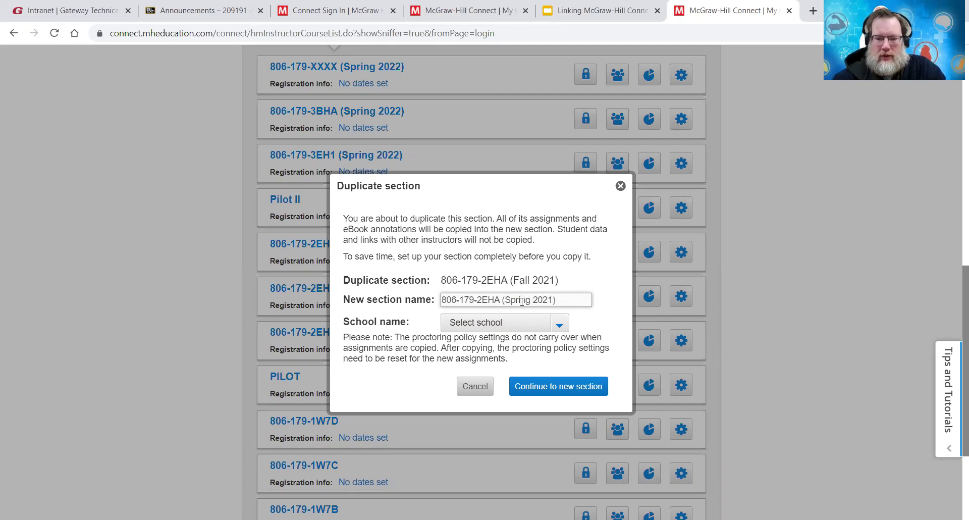
pyautogui.write(' 2')
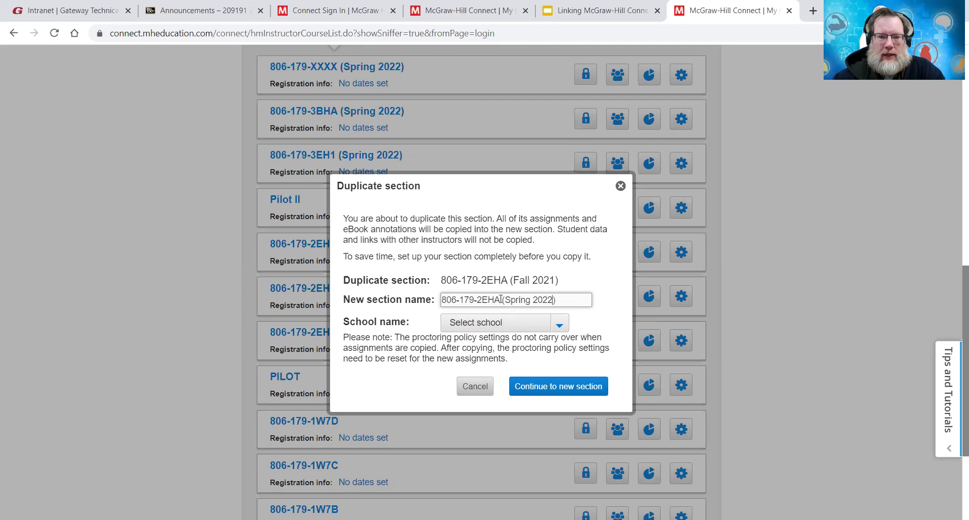
pyautogui.moveTo(500, 299); pyautogui.dragTo(480, 300)
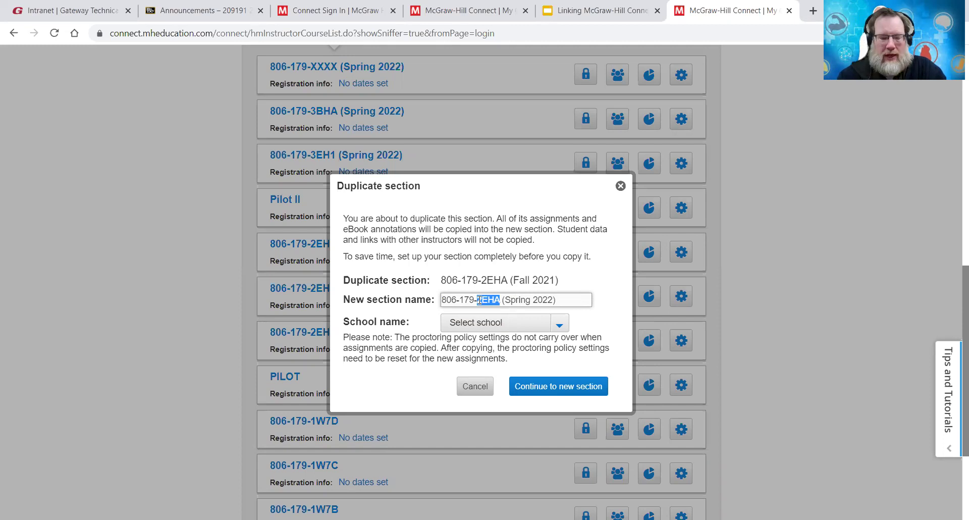
pyautogui.write('YYYY')
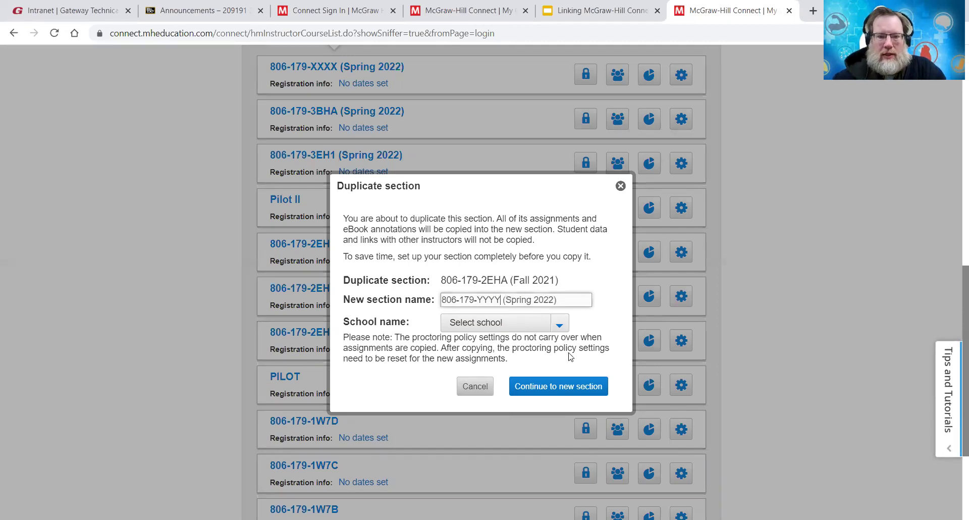
pyautogui.click(558, 329)
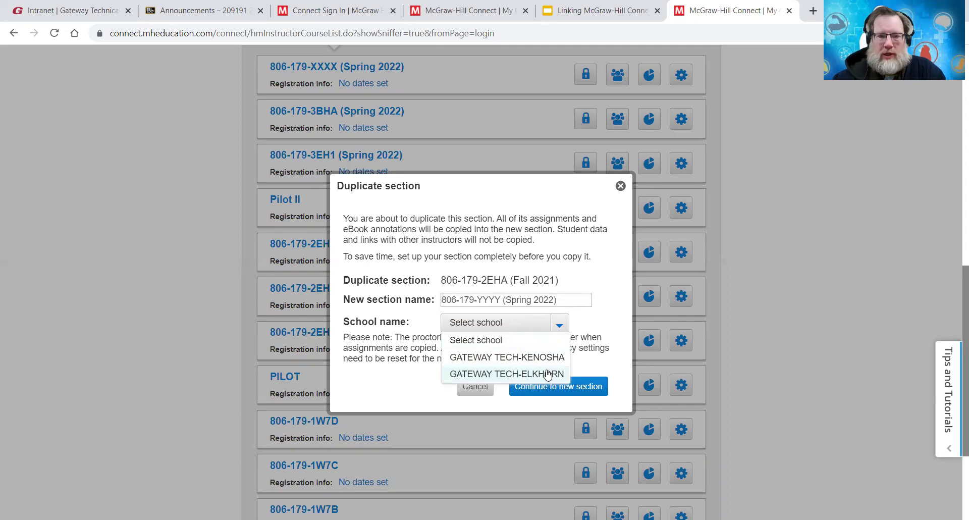
pyautogui.click(547, 374)
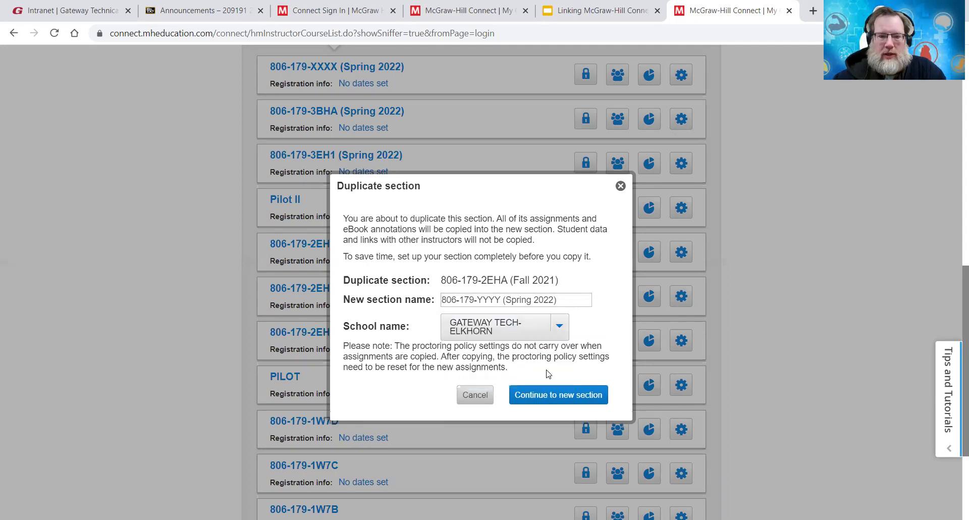
# Create the duplicated section, review its registration info, open its home page, then return to the slides.
pyautogui.click(550, 396)
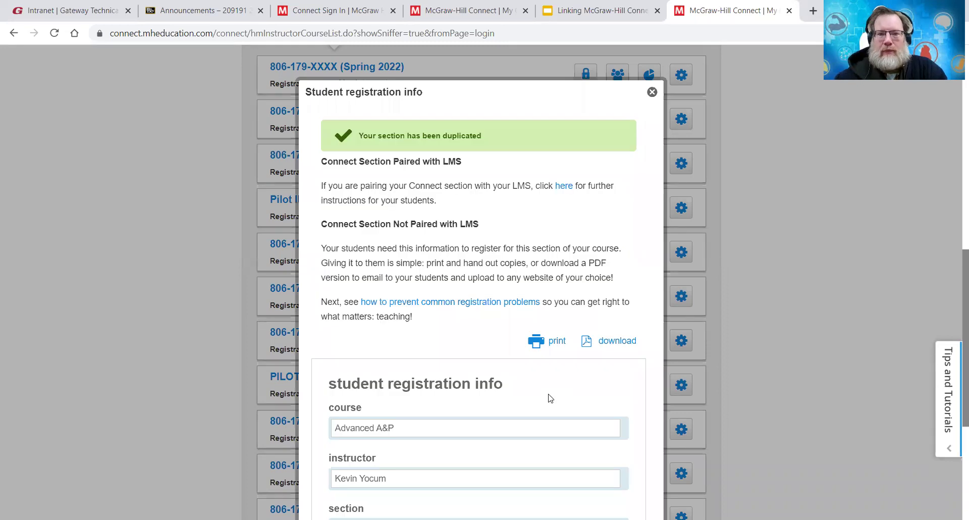
pyautogui.scroll(-4, 549, 398)
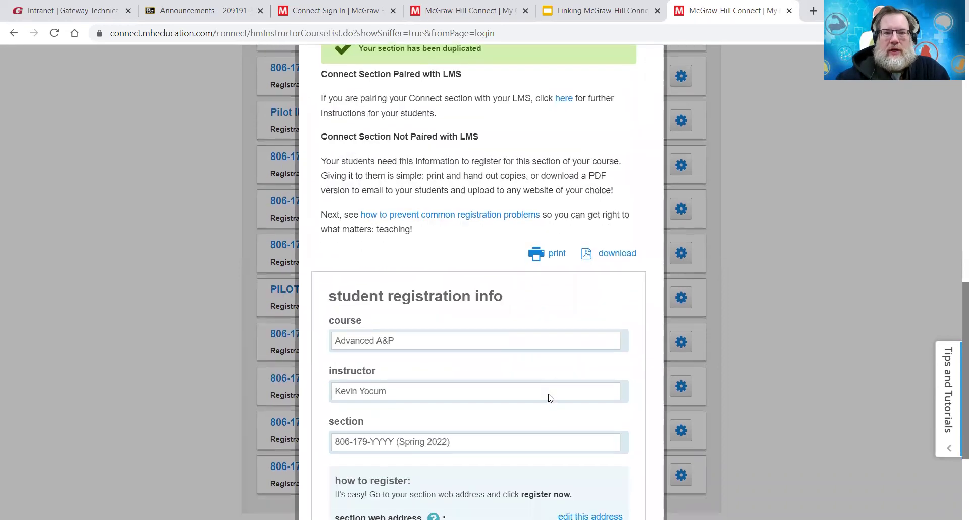
pyautogui.scroll(4, 550, 398)
pyautogui.scroll(-5, 550, 399)
pyautogui.scroll(-1, 550, 398)
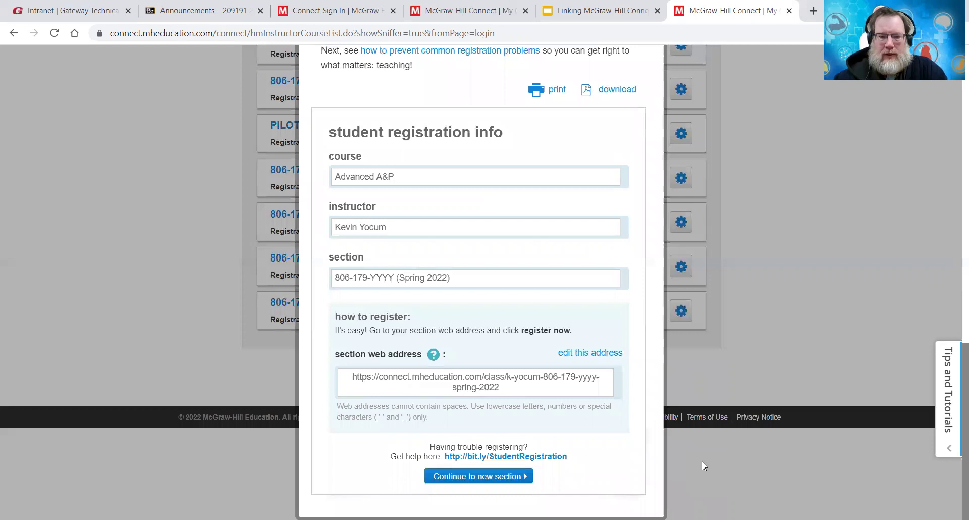
pyautogui.click(478, 476)
pyautogui.click(601, 10)
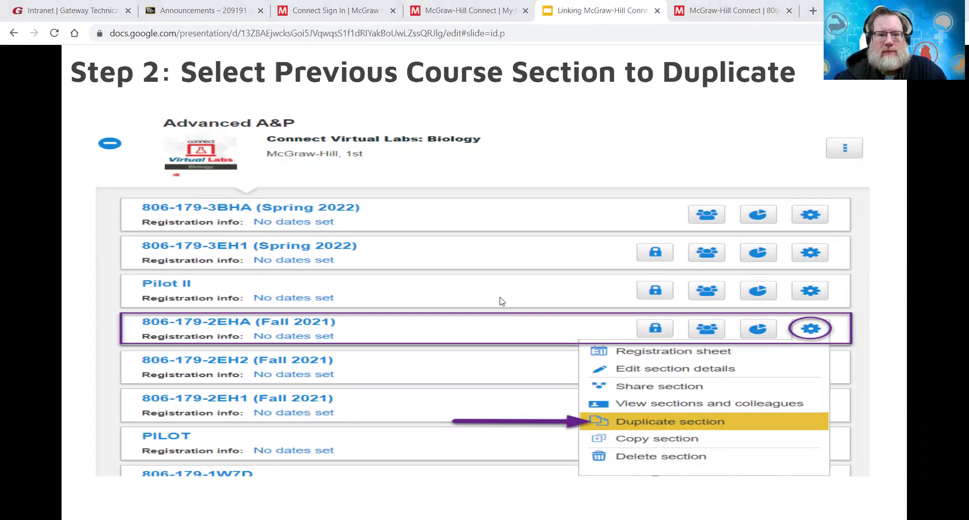
# Page through the Step 3 and Step 4 slides to Step 5: Fix Due Dates.
pyautogui.press('Right')
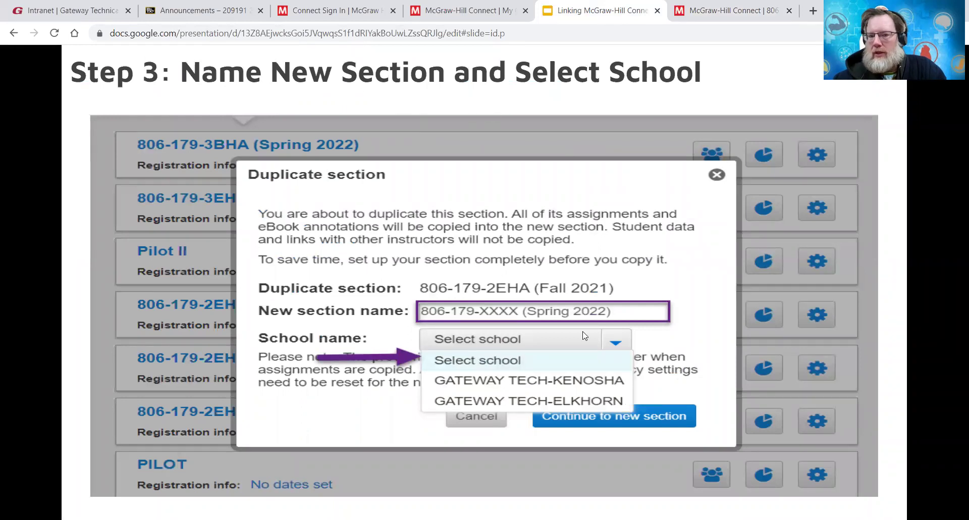
pyautogui.press('Right')
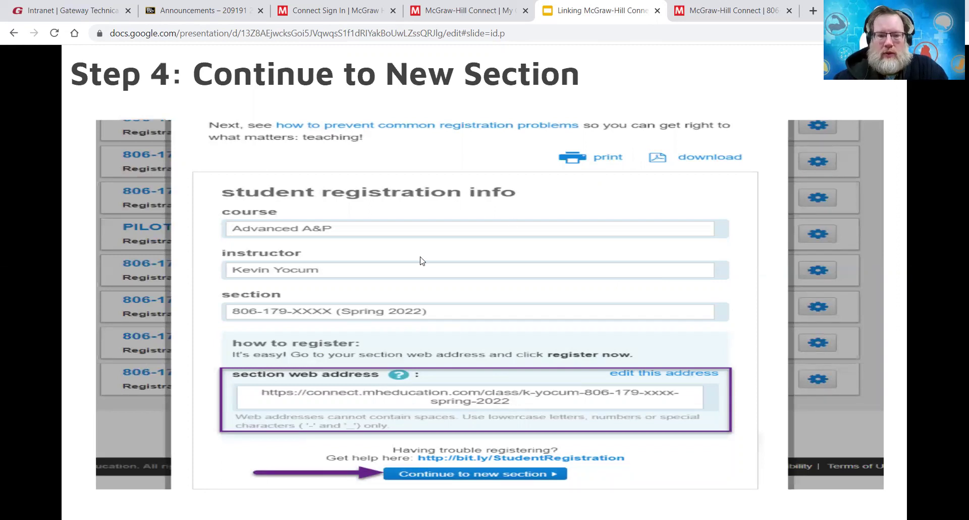
pyautogui.press('Right')
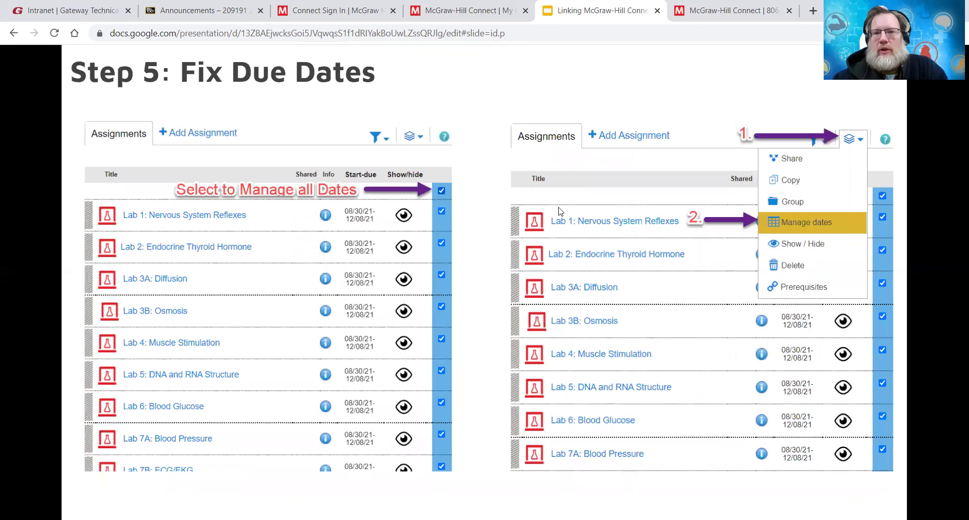
# Select all assignments in the new Connect section and choose Manage dates for them.
pyautogui.click(741, 13)
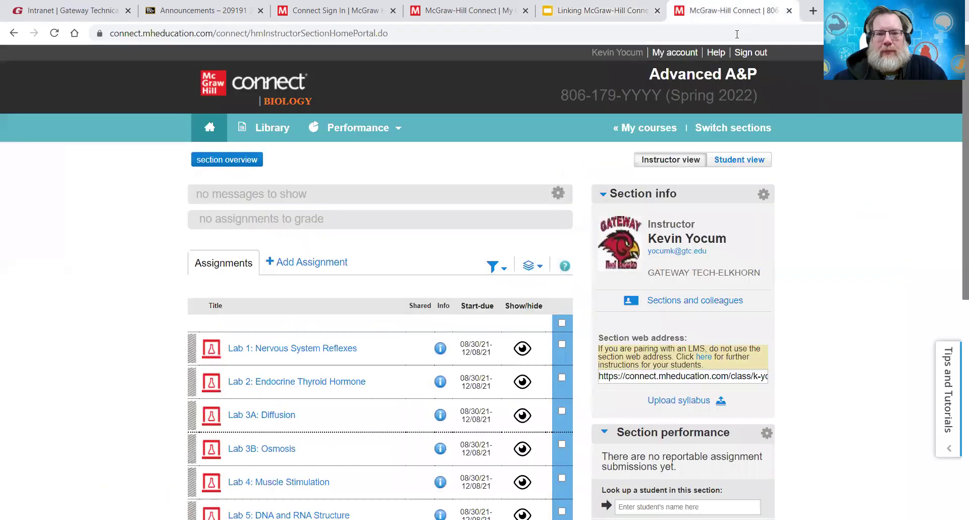
pyautogui.scroll(-2, 956, 202)
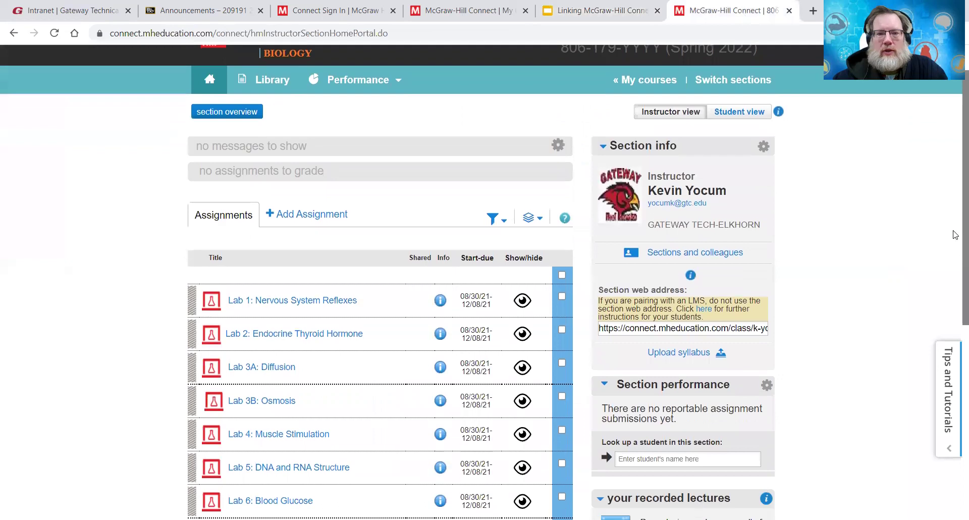
pyautogui.click(624, 18)
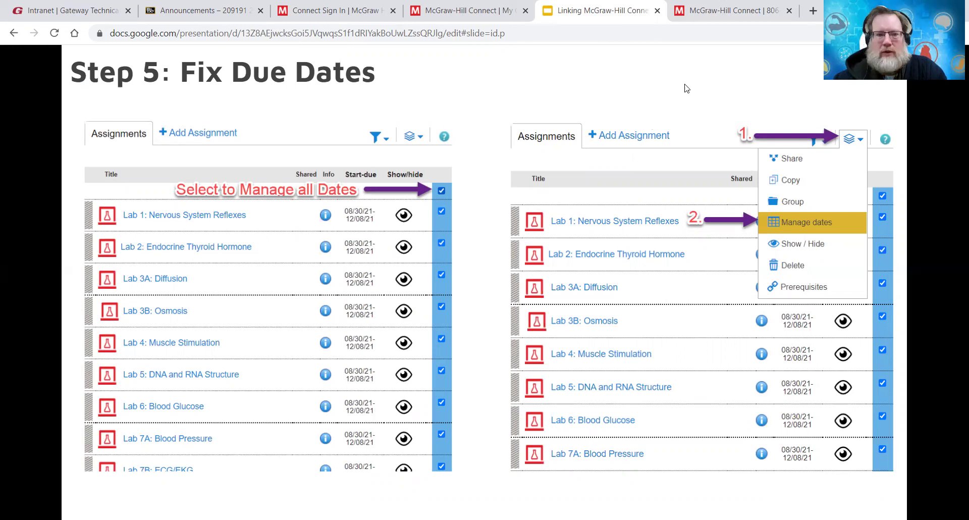
pyautogui.click(736, 19)
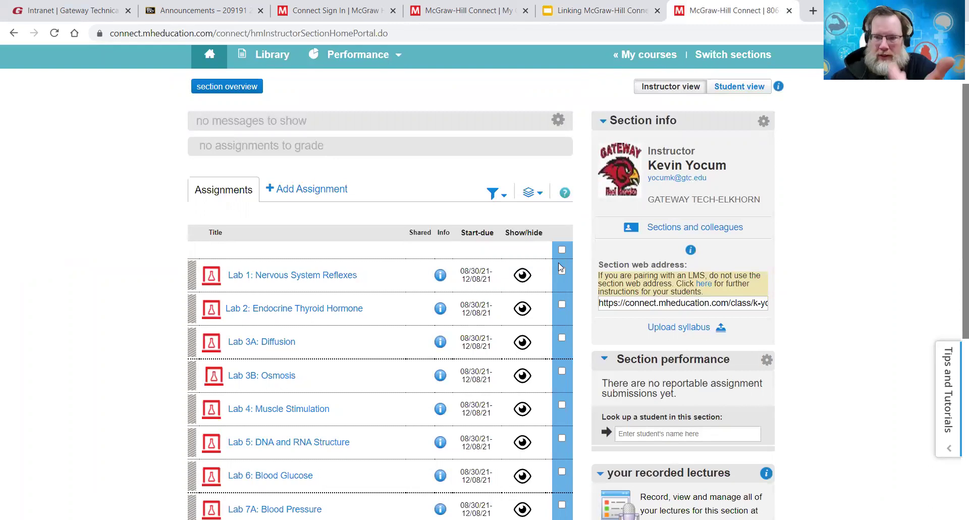
pyautogui.click(561, 250)
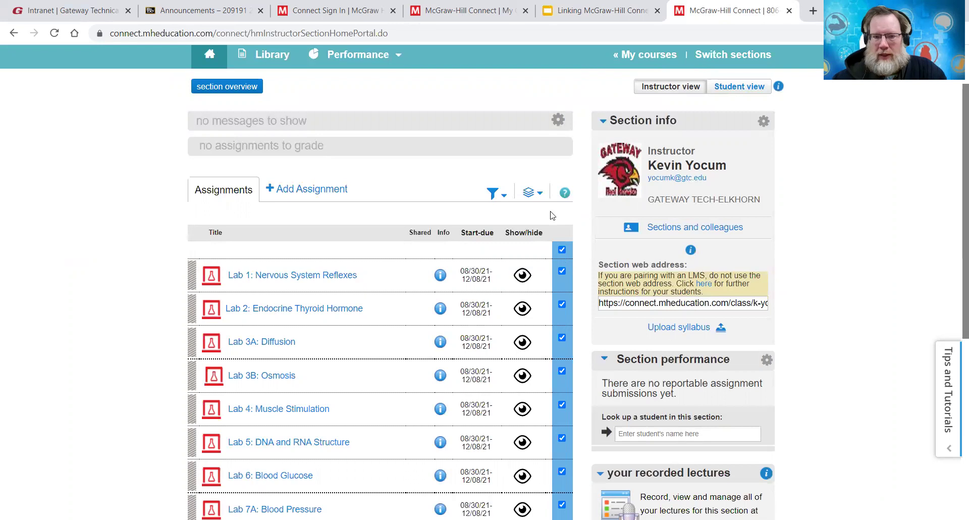
pyautogui.click(539, 194)
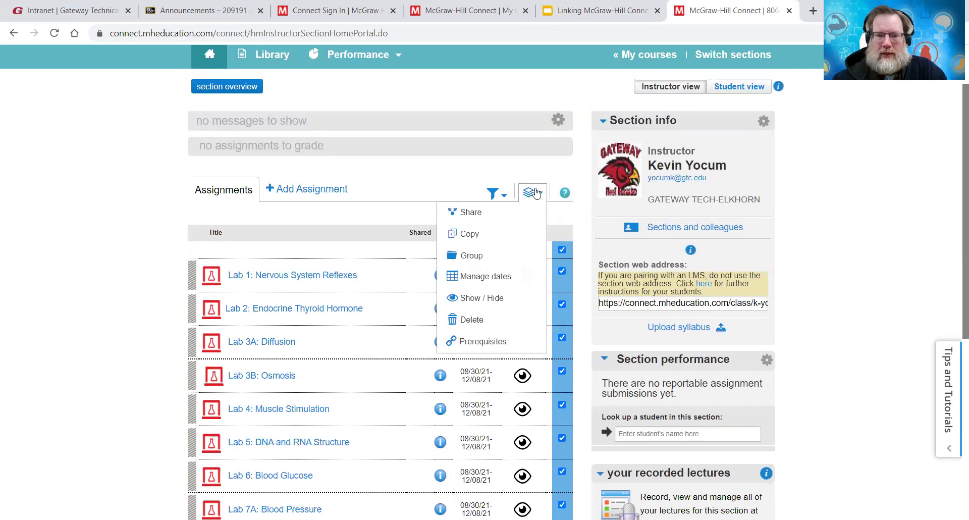
pyautogui.click(508, 285)
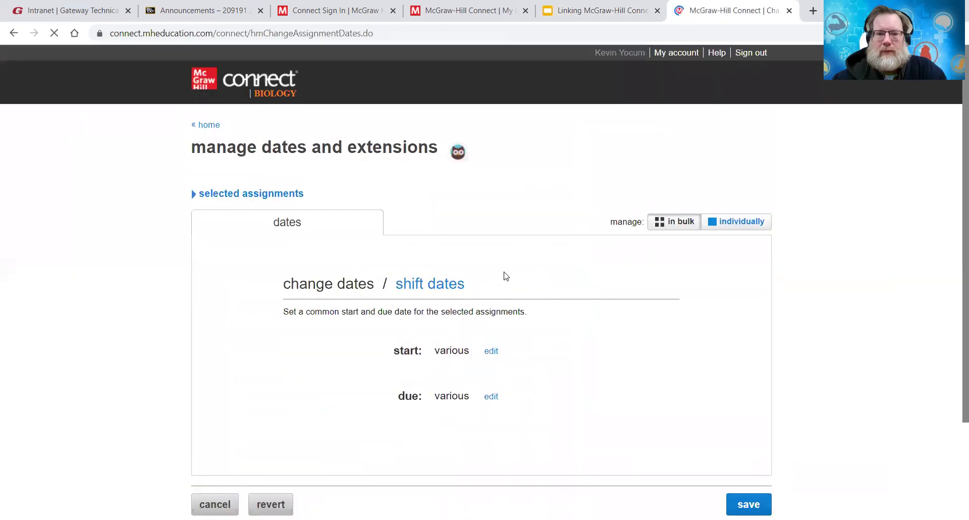
# Compare the due-dates slide with Connect, then advance to Step 5 (Cont.) on bulk or individual dates.
pyautogui.click(600, 18)
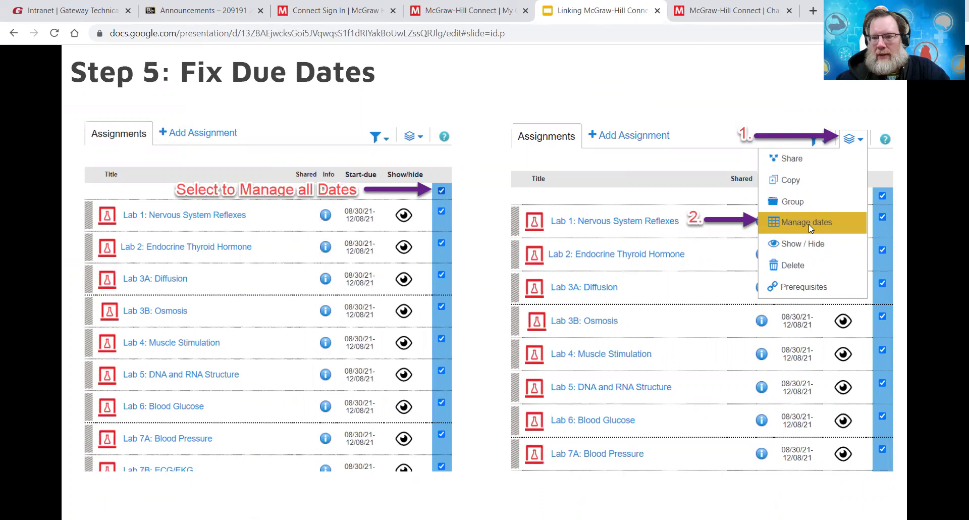
pyautogui.click(745, 10)
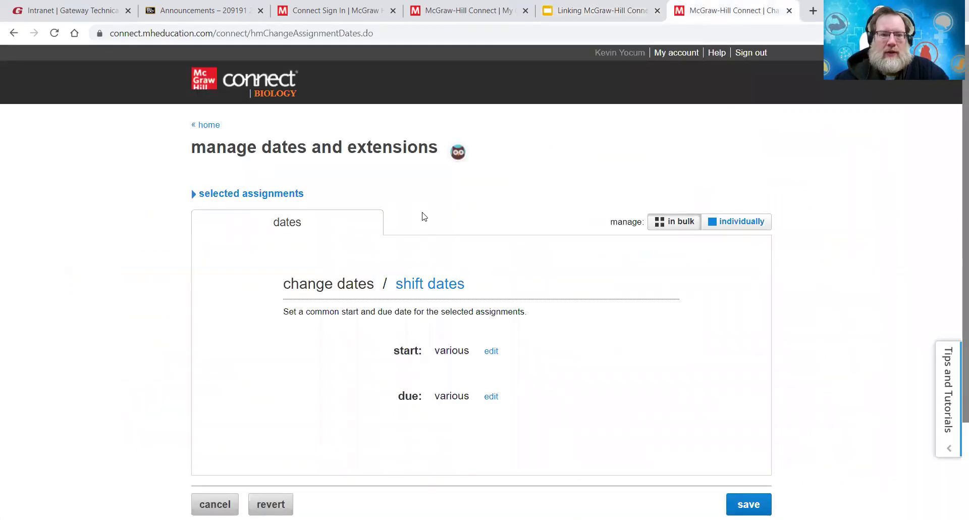
pyautogui.click(600, 14)
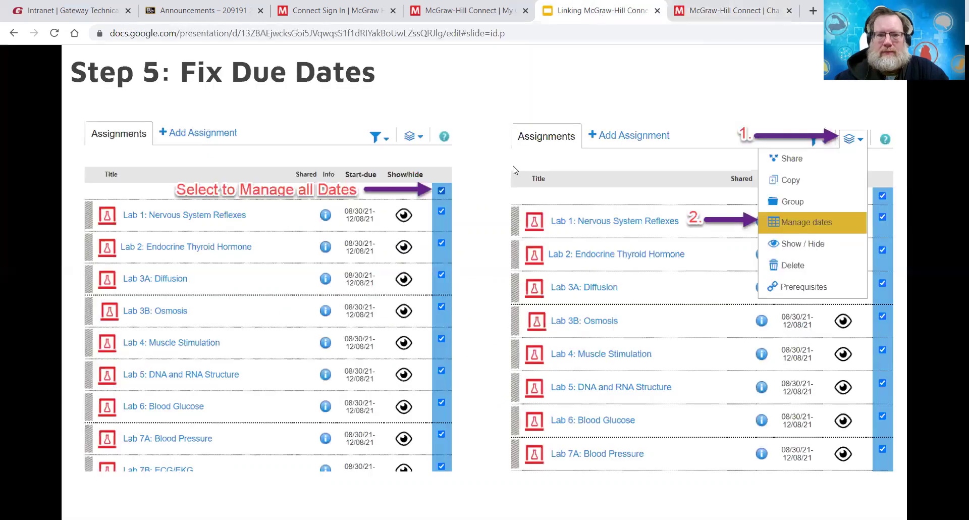
pyautogui.press('Right')
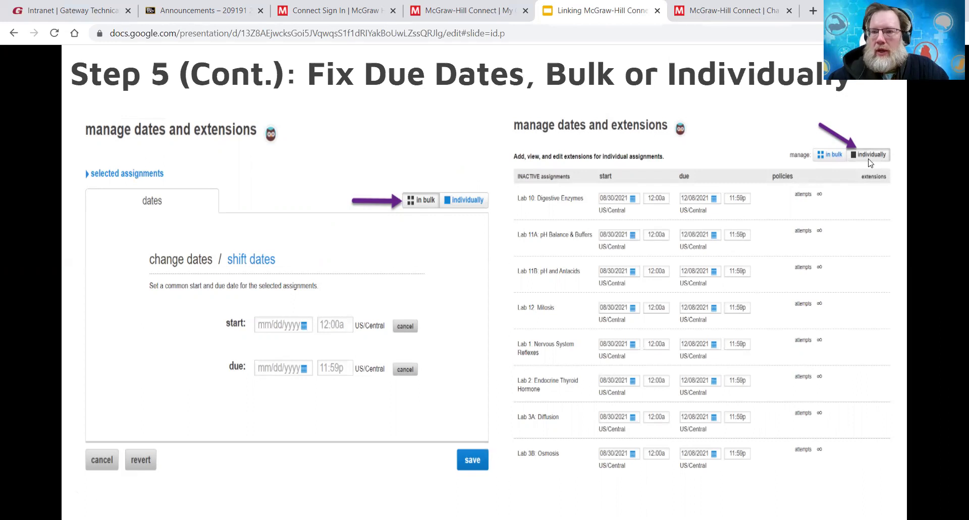
# Open the common start (08/30/2021 12:00a) and due (12/08/2021 11:59p) dates for editing.
pyautogui.click(740, 13)
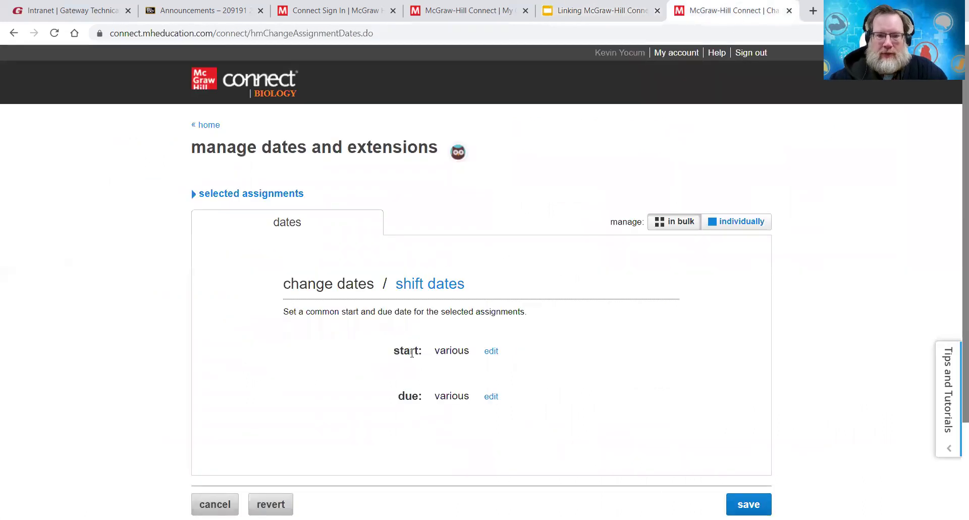
pyautogui.click(492, 352)
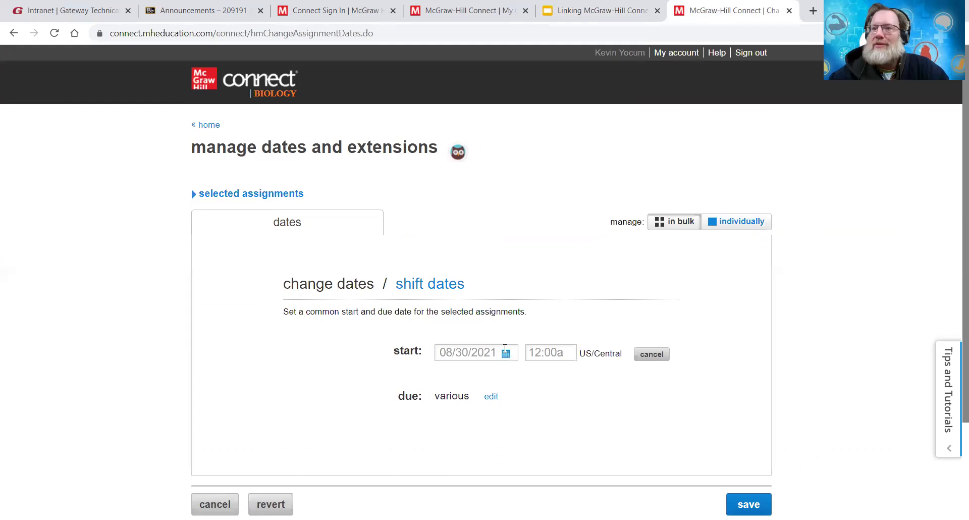
pyautogui.click(505, 354)
pyautogui.click(540, 325)
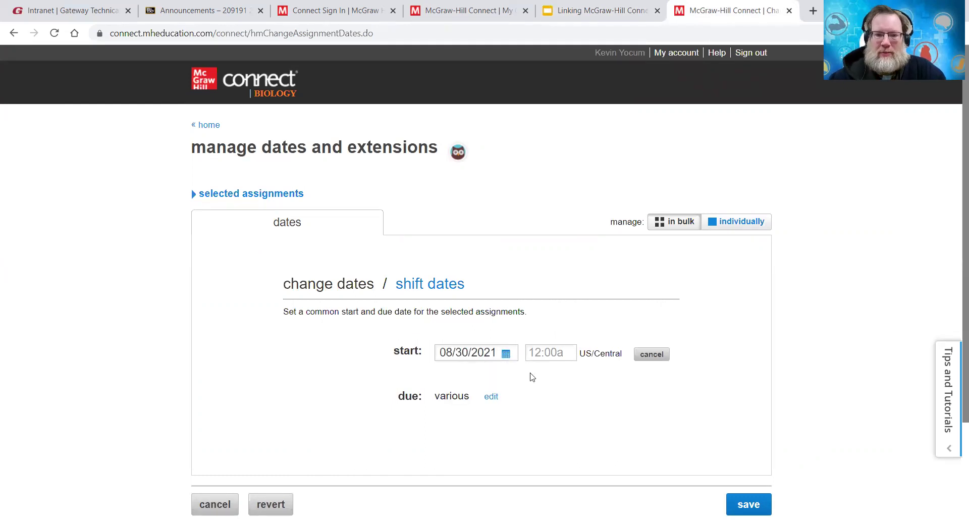
pyautogui.click(492, 396)
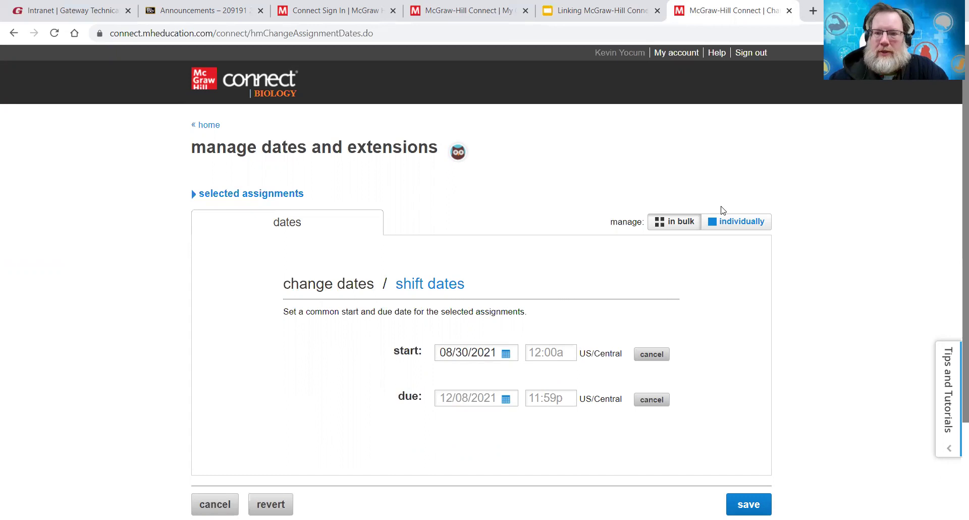
# Switch Connect to list each lab's dates individually and review the 08/30/2021–12/08/2021 schedule.
pyautogui.click(747, 228)
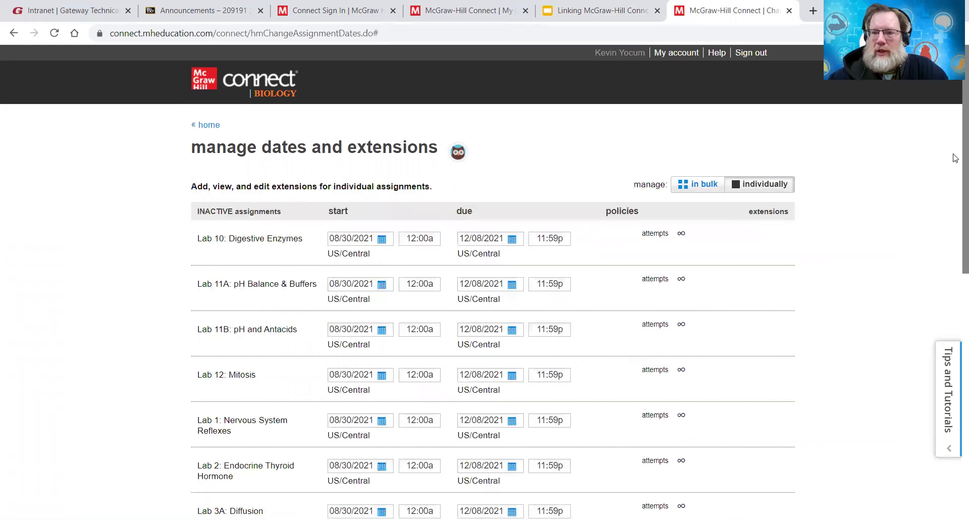
pyautogui.scroll(-1, 955, 177)
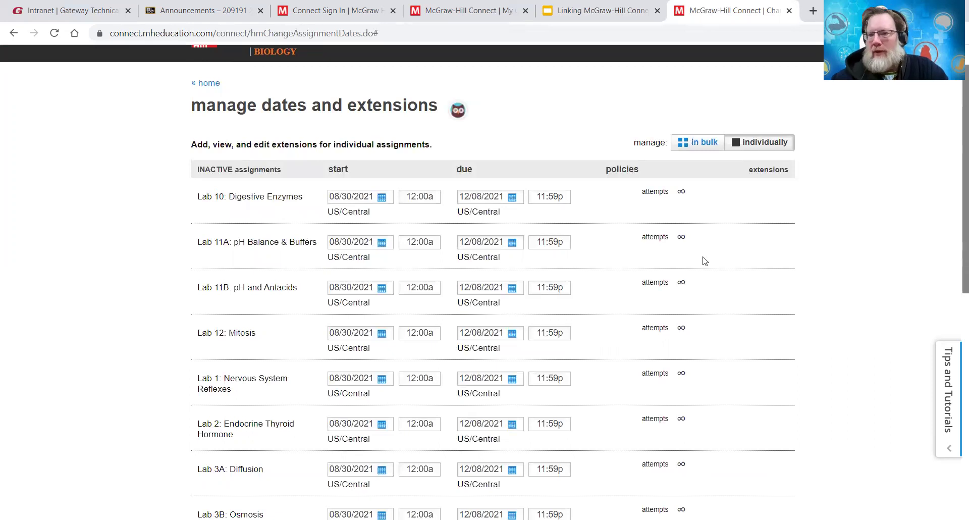
# Advance the guide slides to Step 6: Pair With Blackboard Course, then return to the Connect dates page.
pyautogui.click(595, 12)
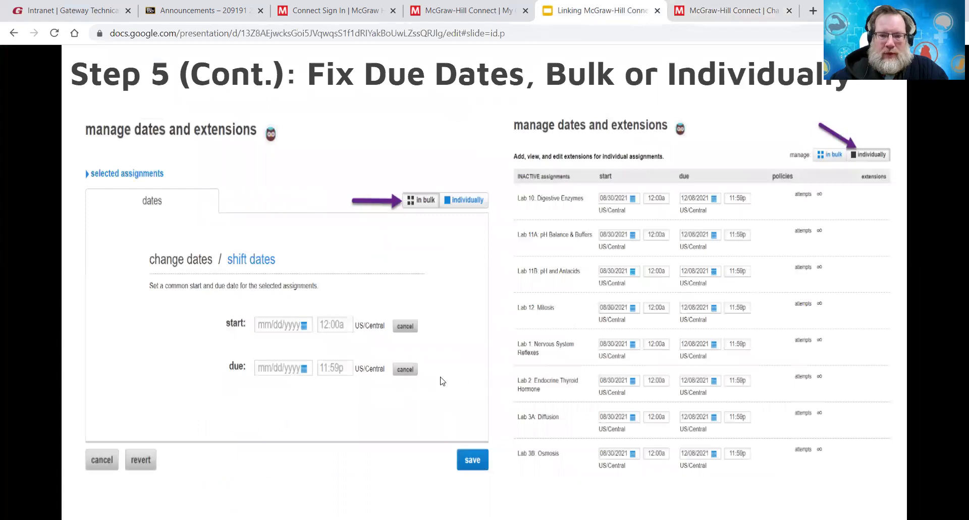
pyautogui.click(488, 347)
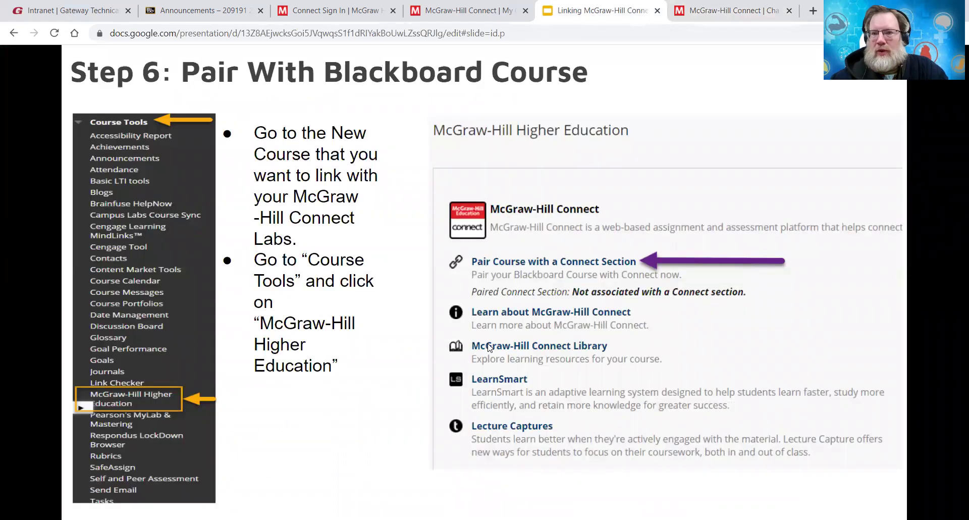
pyautogui.click(740, 13)
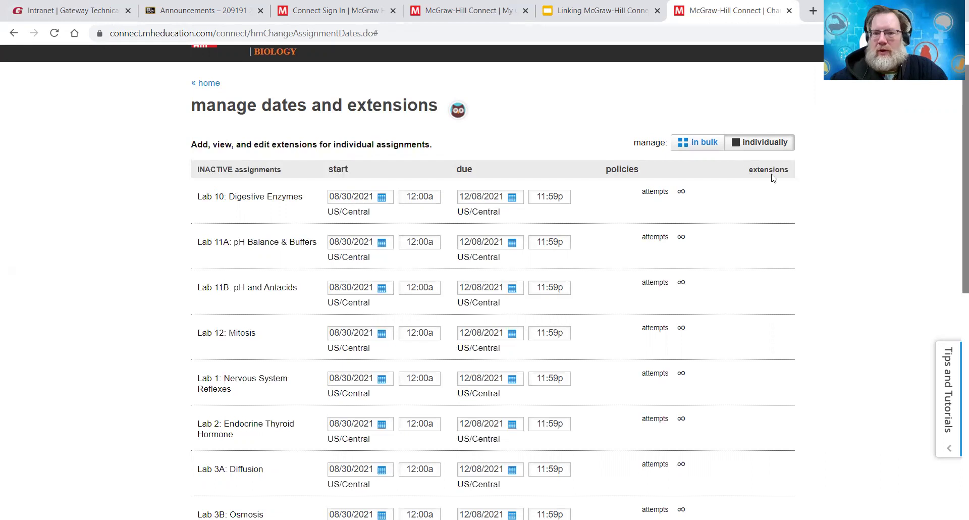
# Set all labs in bulk to start 01/18/2022 and be due 04/25/2022, and save.
pyautogui.click(715, 146)
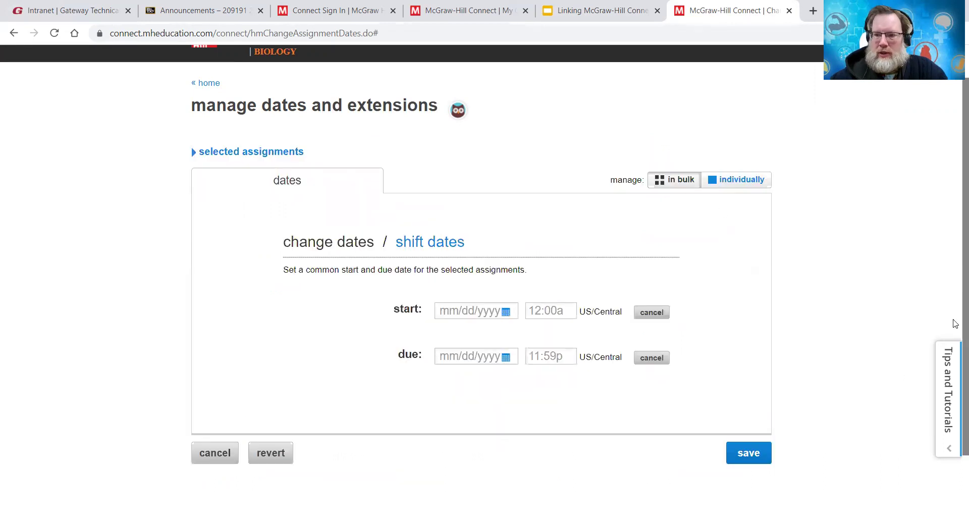
pyautogui.click(505, 311)
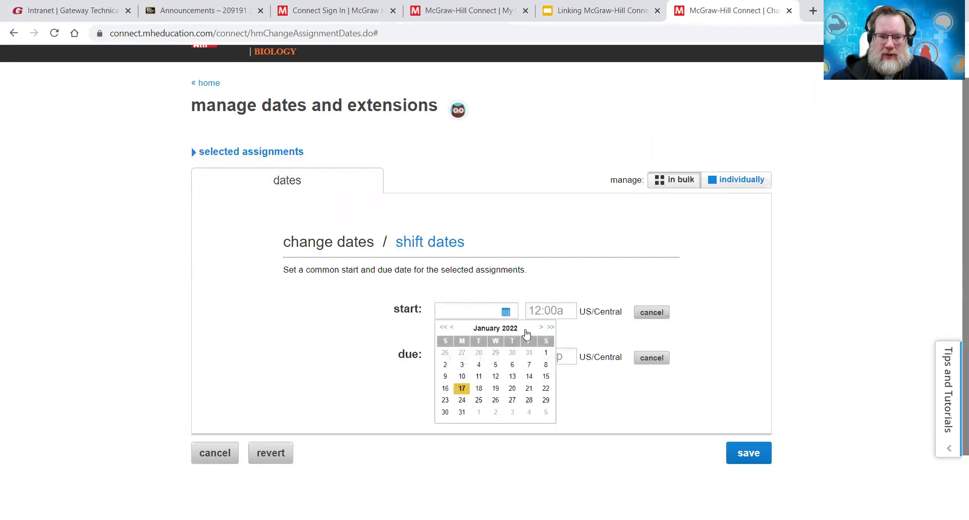
pyautogui.click(478, 388)
pyautogui.click(505, 357)
pyautogui.click(540, 373)
pyautogui.click(540, 373)
pyautogui.click(541, 373)
pyautogui.click(541, 373)
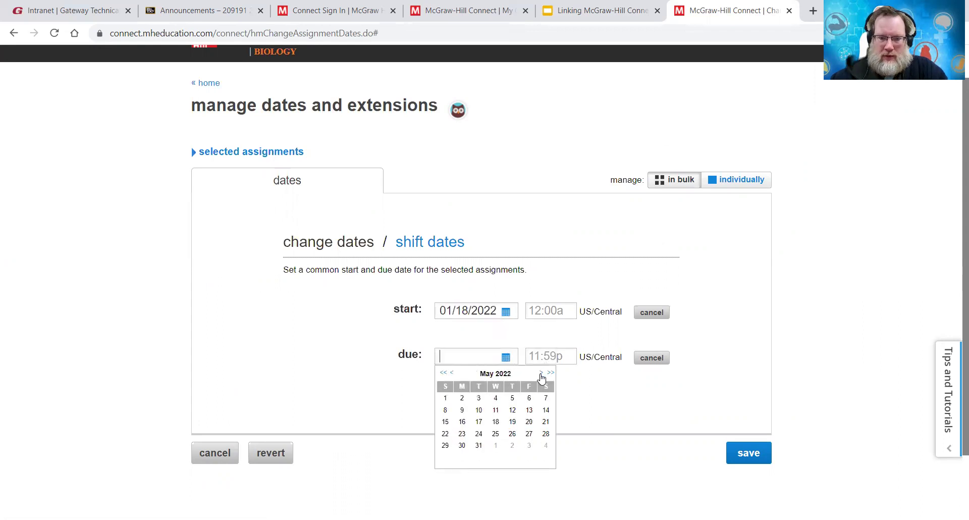
pyautogui.click(452, 372)
pyautogui.click(461, 446)
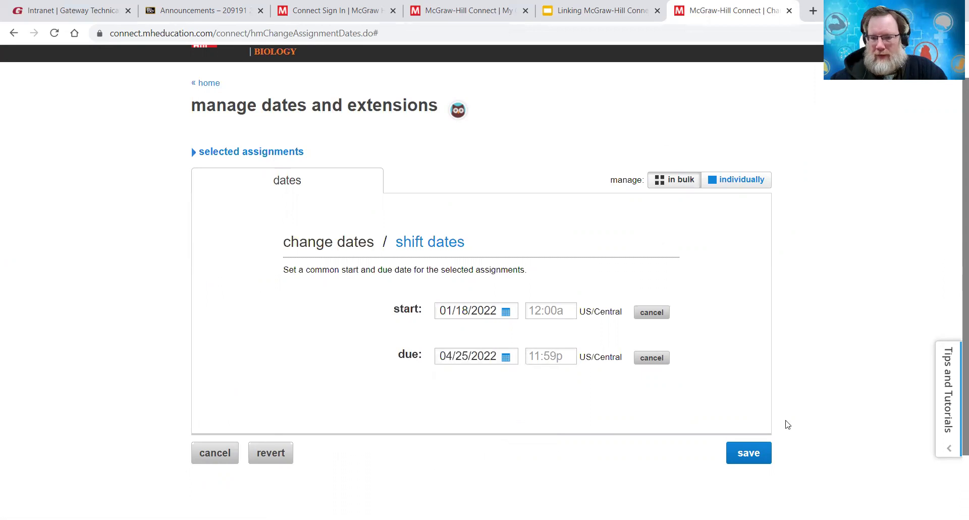
pyautogui.click(751, 460)
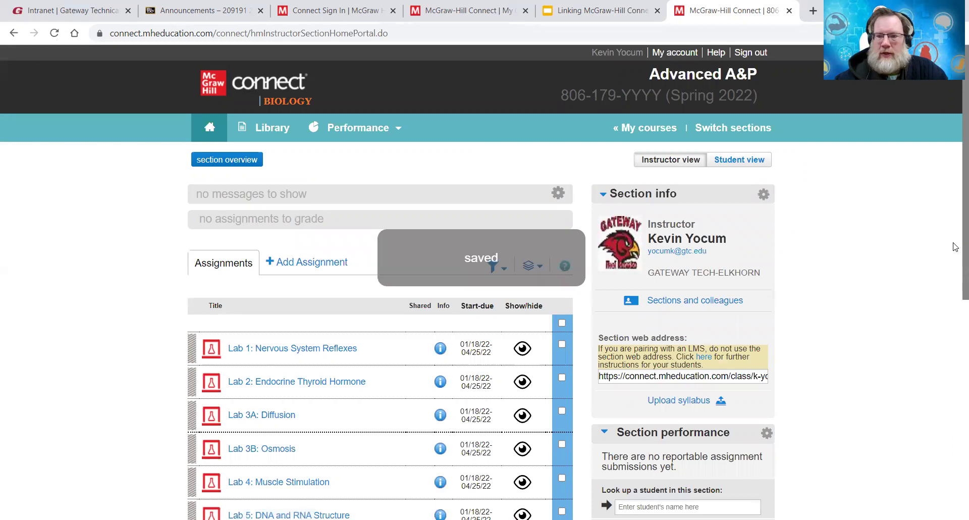
# Review the updated lab dates in the assignment list, then bring up the Step 6 guide slide.
pyautogui.scroll(-3, 955, 248)
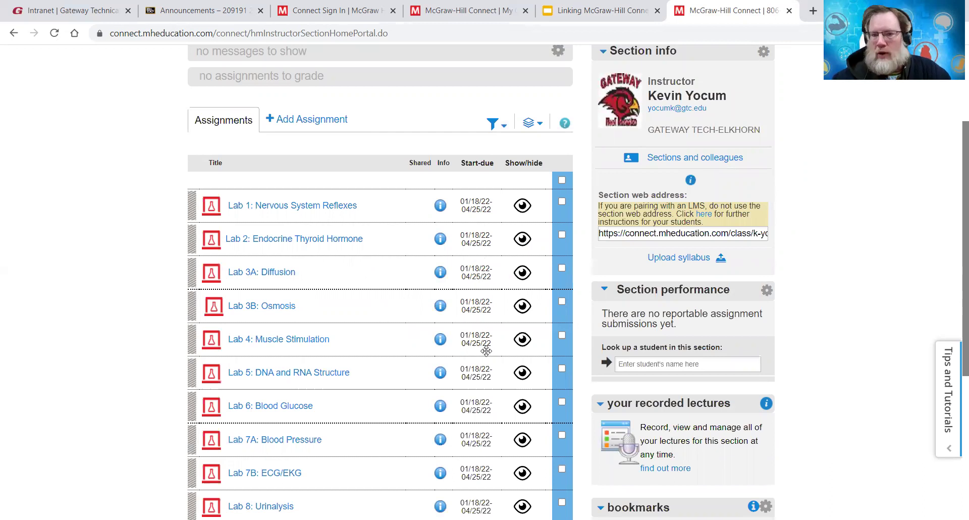
pyautogui.scroll(1, 956, 251)
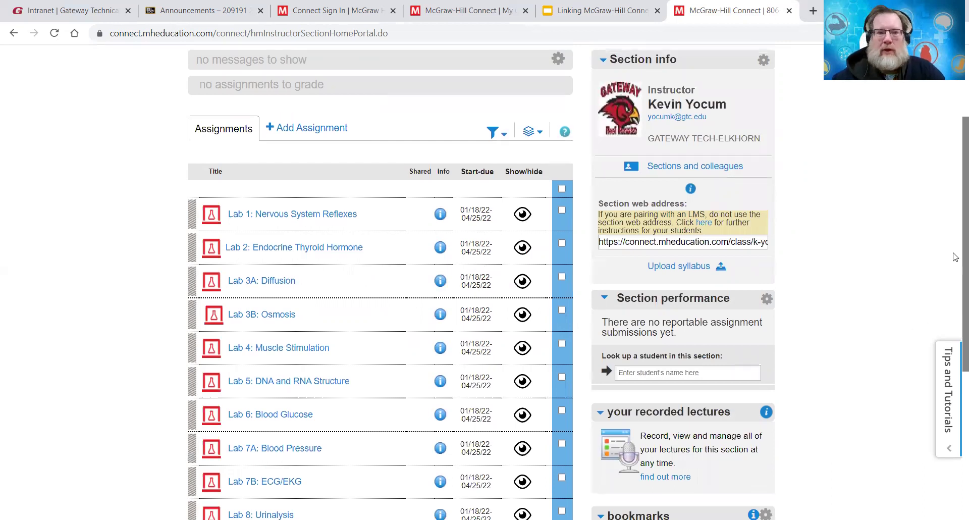
pyautogui.scroll(3, 955, 250)
pyautogui.scroll(-1, 955, 252)
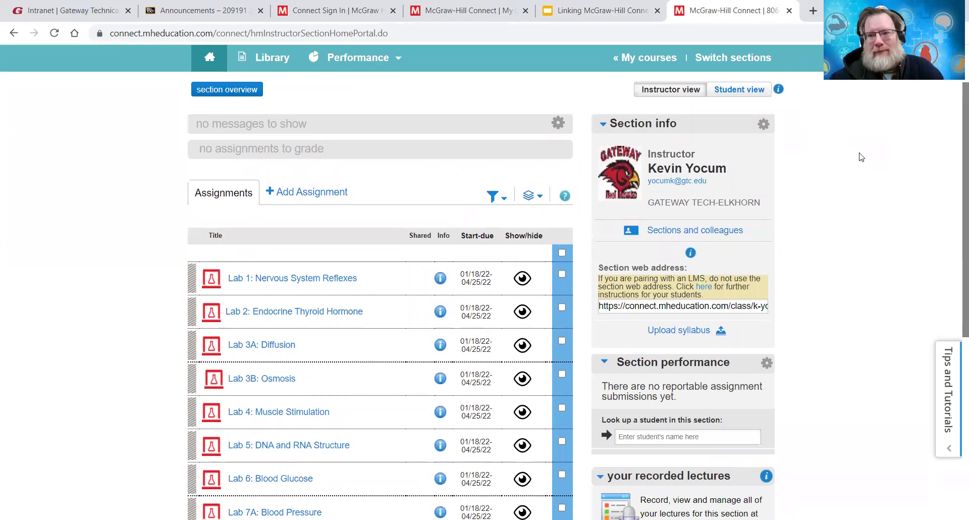
pyautogui.click(614, 10)
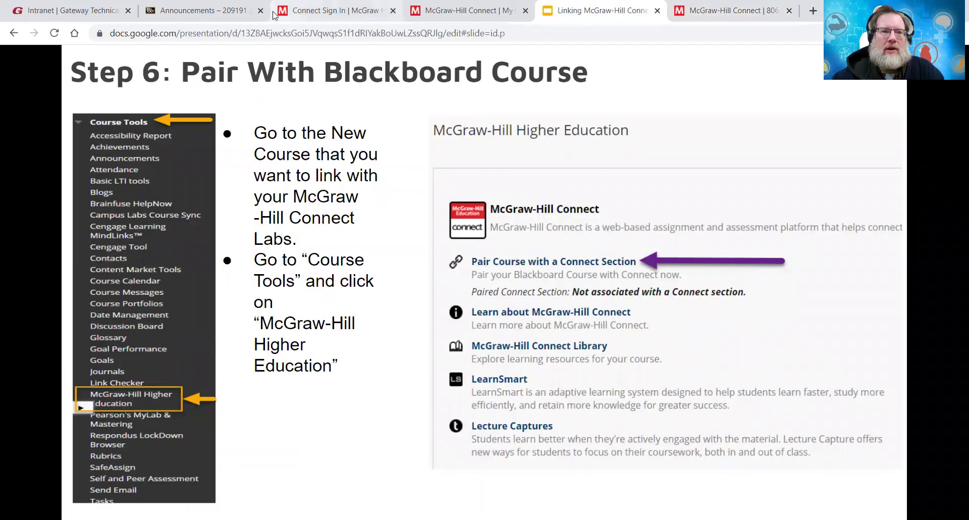
# Open the 2020FA 806-179-2EMA Adv Anatomy & Physiology course from My Blackboard's course list.
pyautogui.click(193, 11)
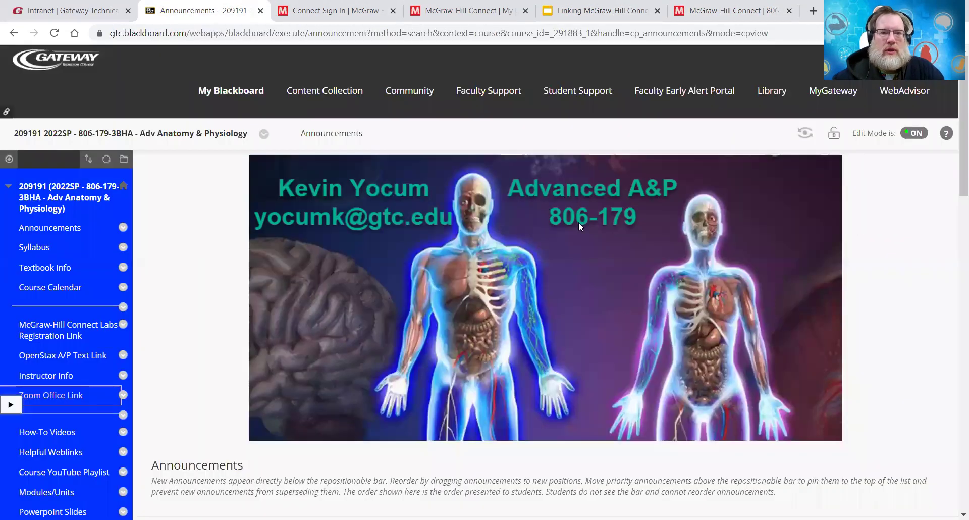
pyautogui.click(242, 100)
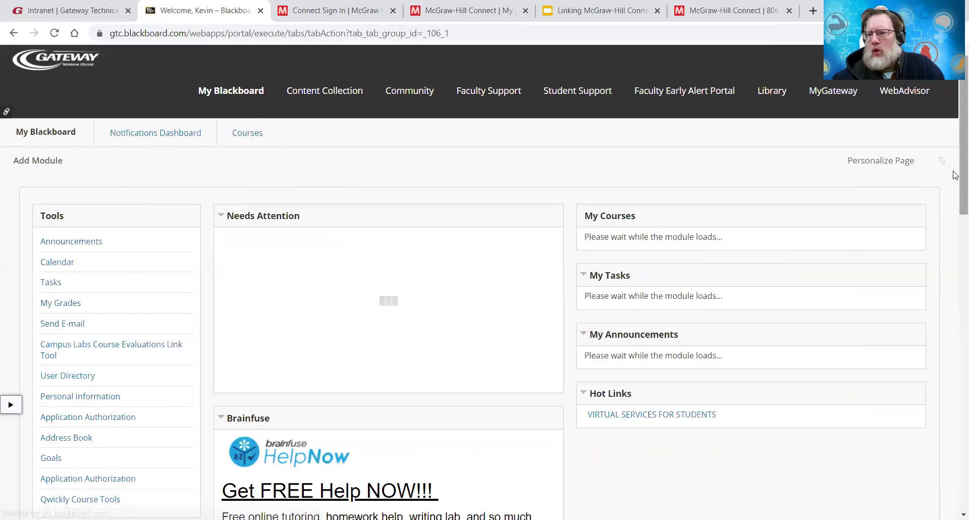
pyautogui.scroll(-4, 955, 192)
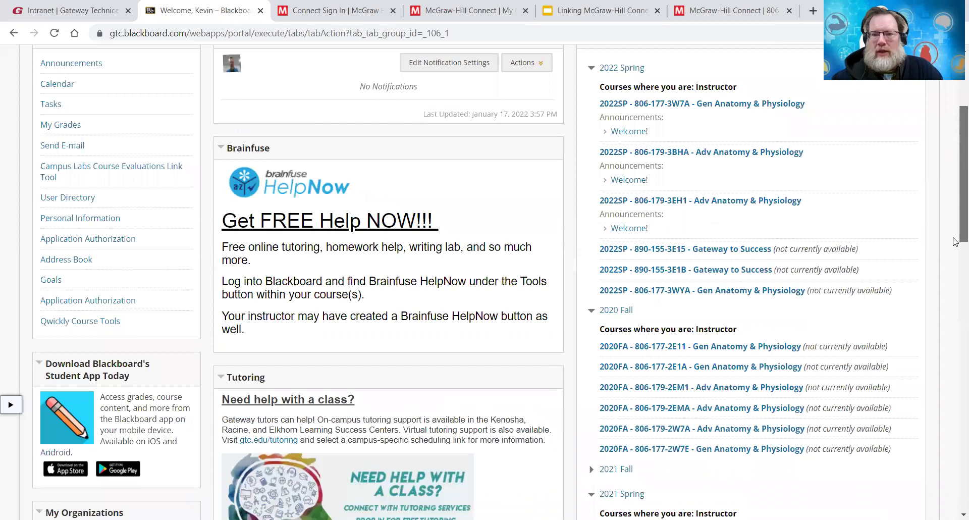
pyautogui.scroll(-2, 955, 243)
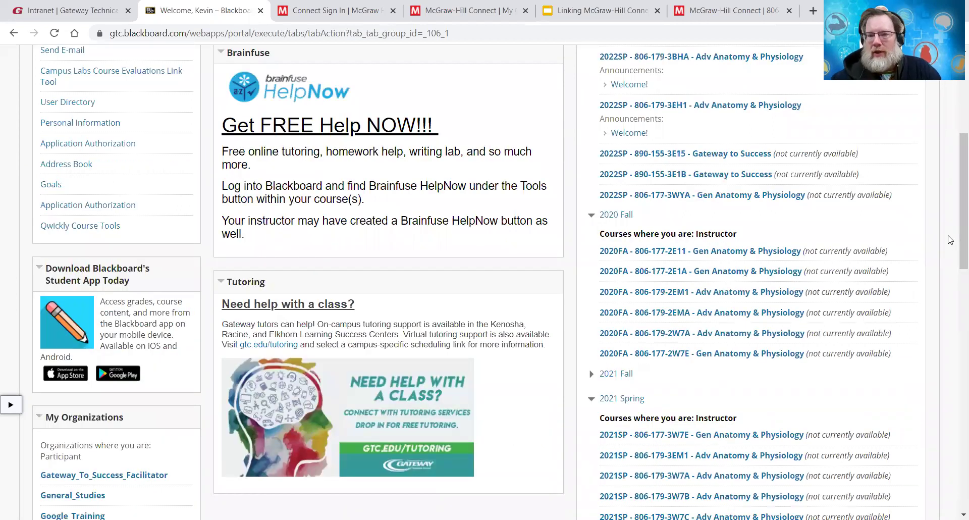
pyautogui.moveTo(956, 242); pyautogui.dragTo(956, 277)
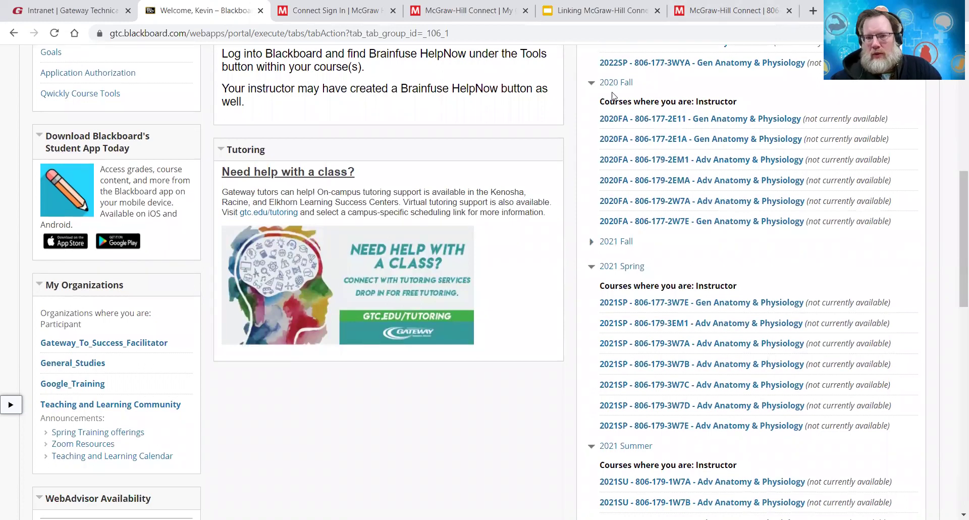
pyautogui.click(742, 181)
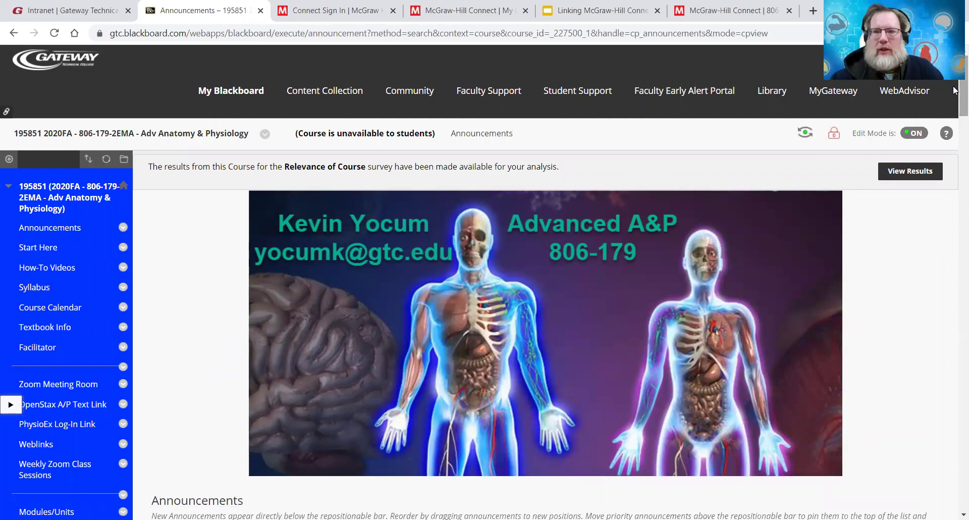
pyautogui.scroll(-5, 954, 90)
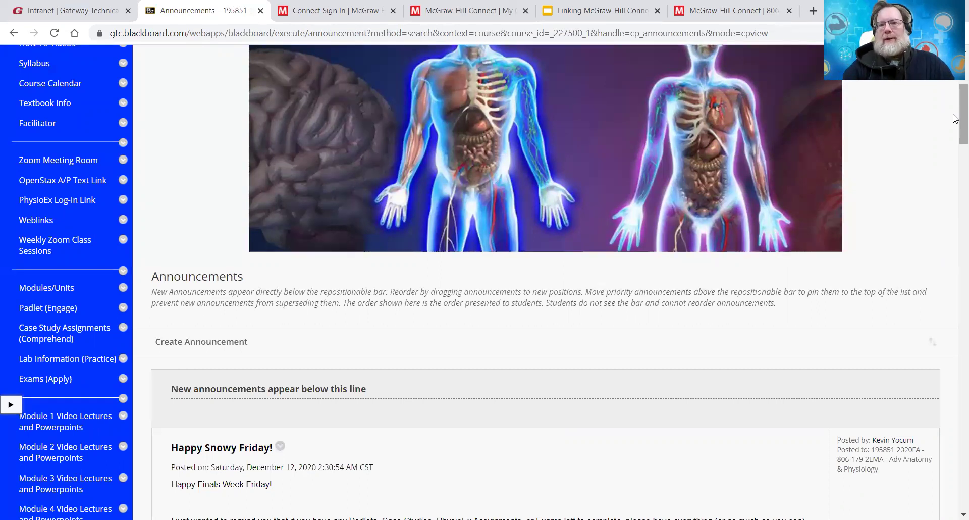
pyautogui.scroll(1, 954, 116)
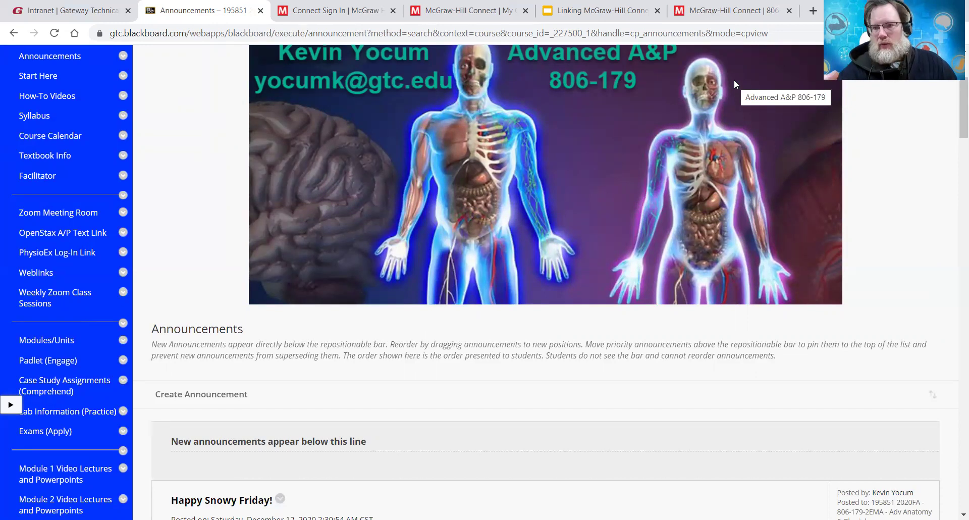
pyautogui.scroll(-2, 735, 82)
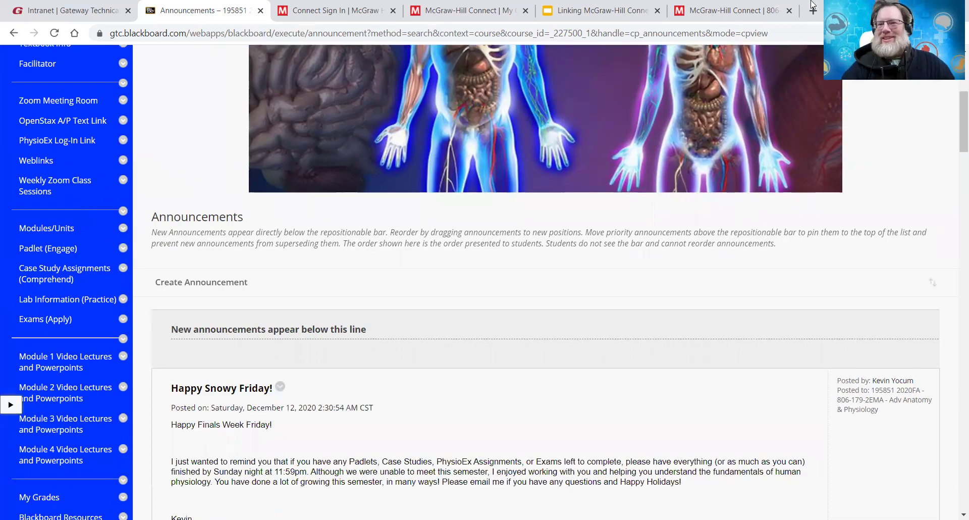
# Check the linking guide, then scroll the course menu down to Course Tools' McGraw-Hill Higher Education.
pyautogui.click(746, 13)
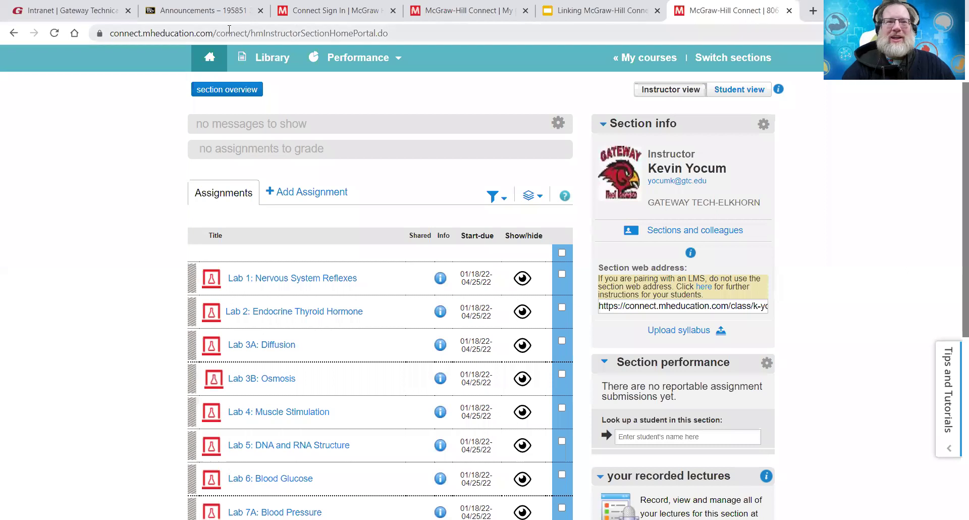
pyautogui.click(209, 15)
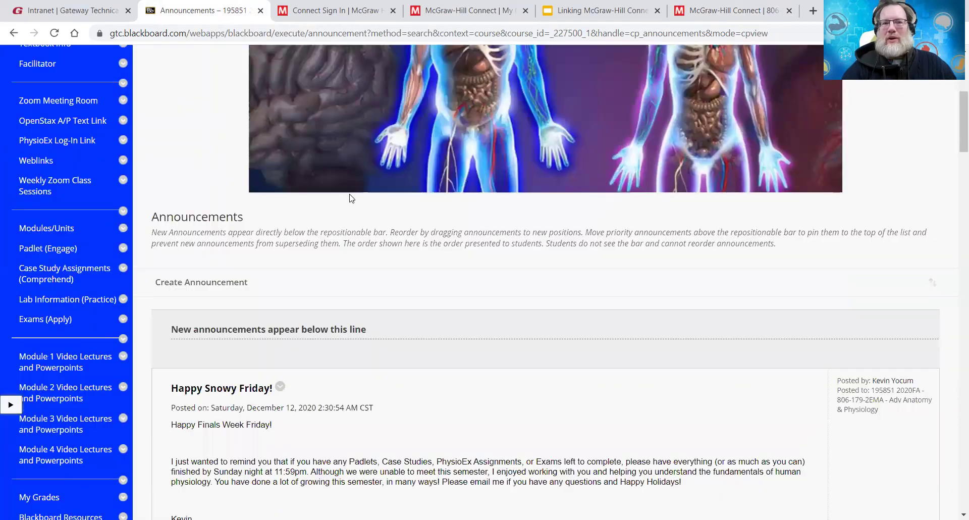
pyautogui.click(612, 15)
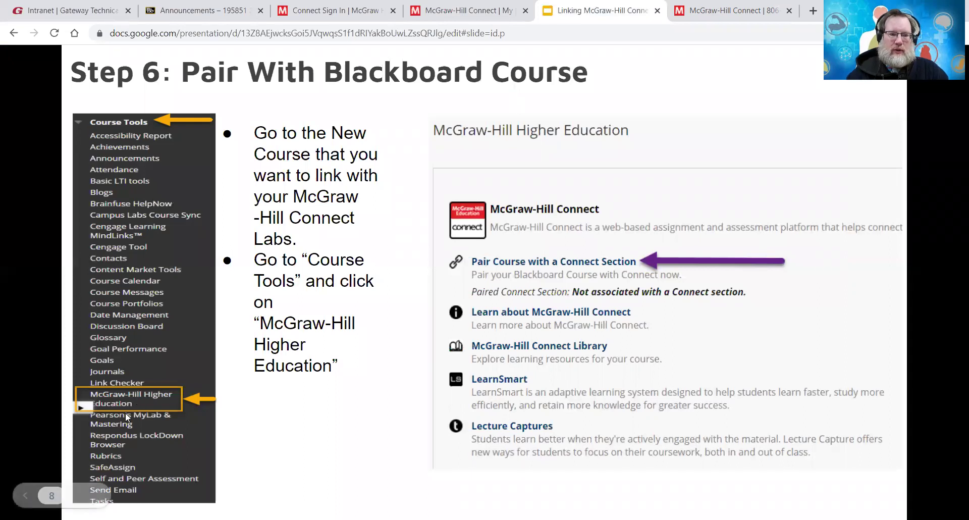
pyautogui.click(220, 17)
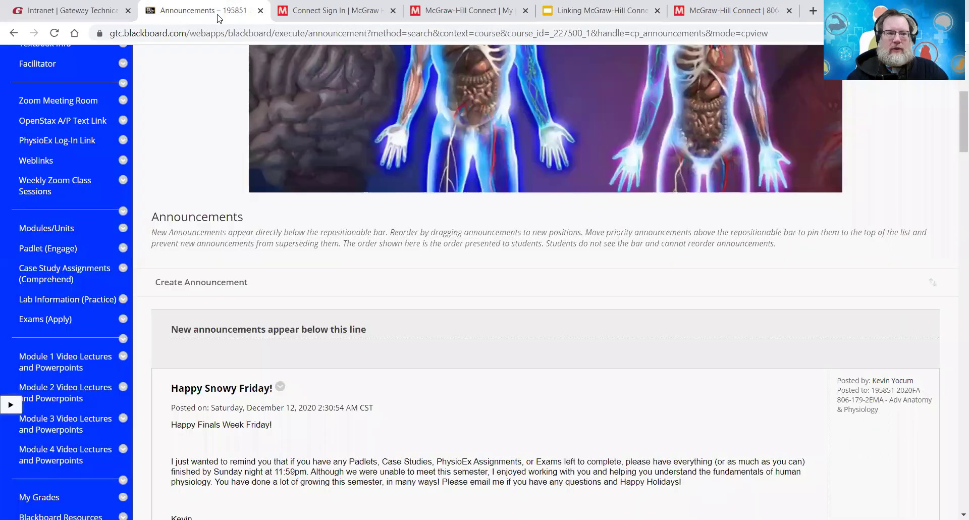
pyautogui.scroll(-6, 185, 390)
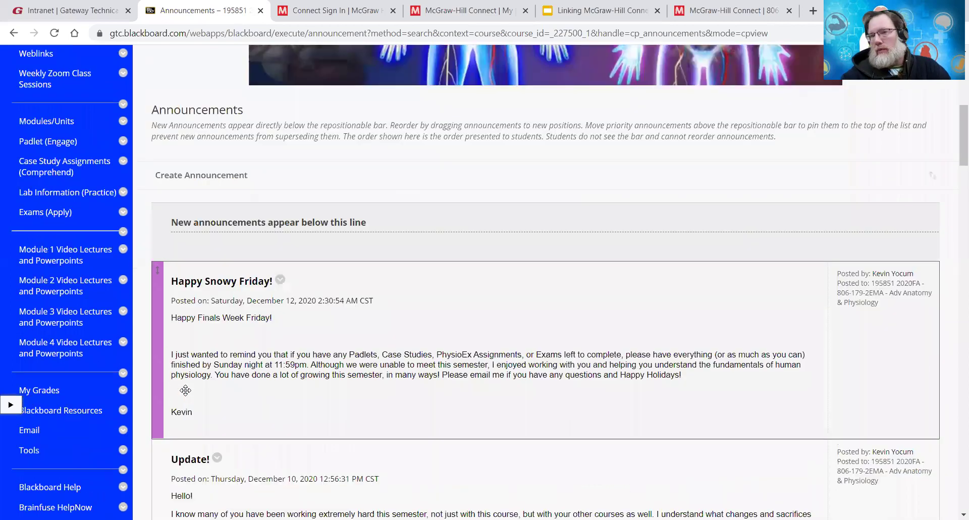
pyautogui.scroll(-10, 186, 390)
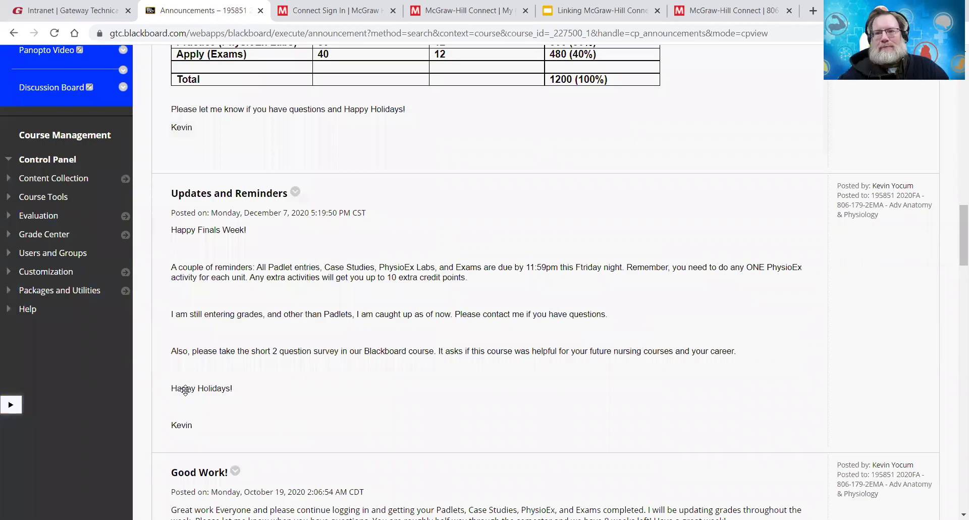
pyautogui.scroll(-1, 185, 390)
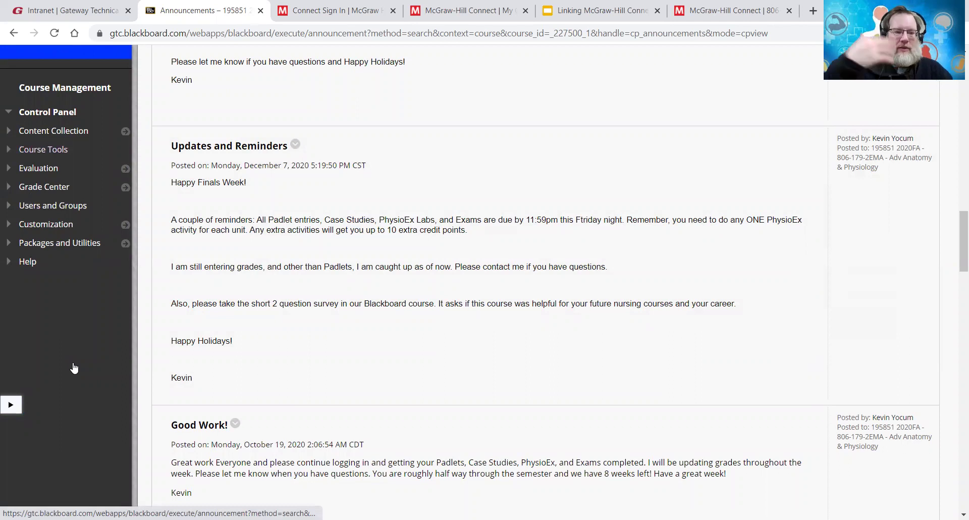
pyautogui.scroll(-3, 74, 367)
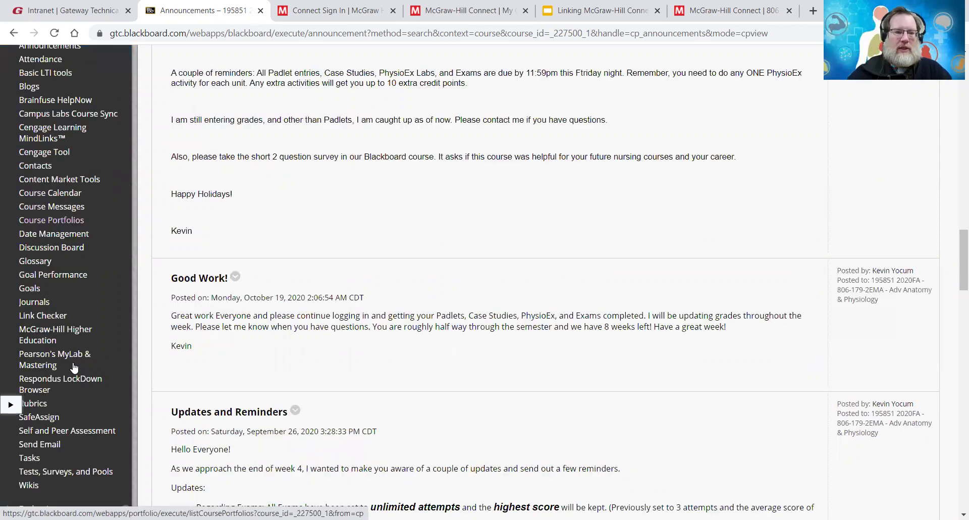
# Launch the McGraw-Hill Higher Education course tool and choose Pair Course with a Connect Section.
pyautogui.click(39, 337)
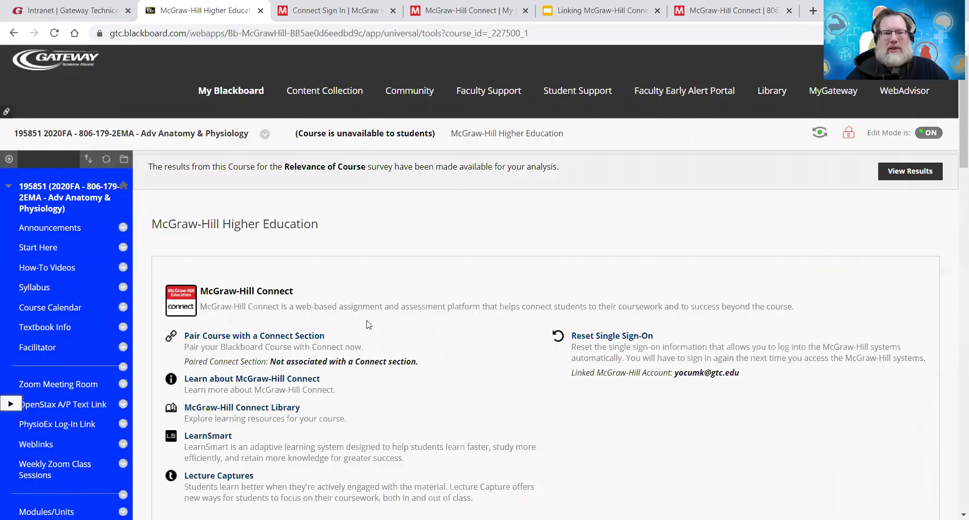
pyautogui.scroll(-2, 362, 328)
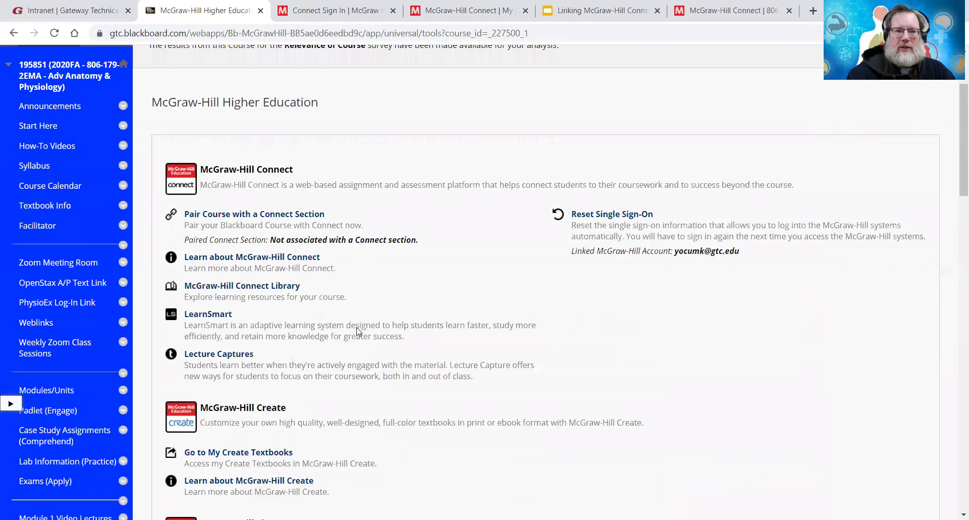
pyautogui.click(600, 9)
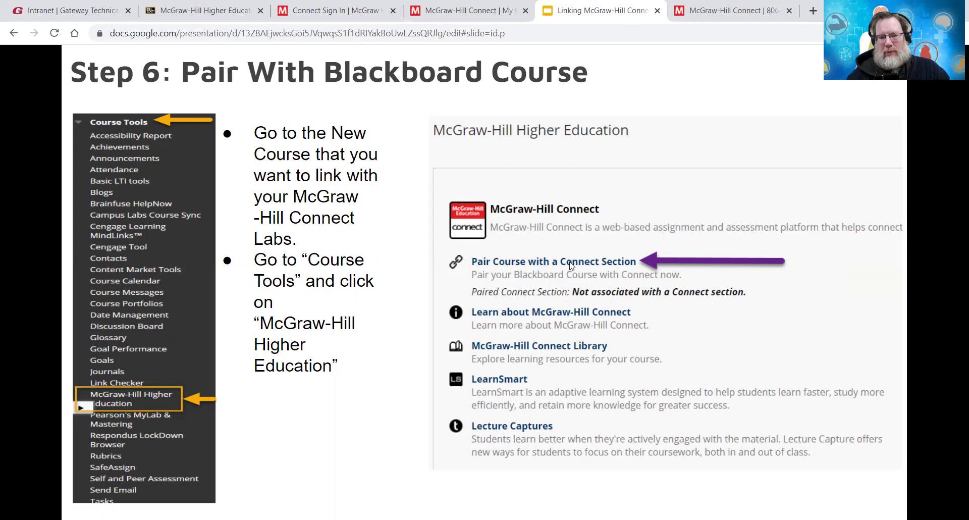
pyautogui.click(196, 13)
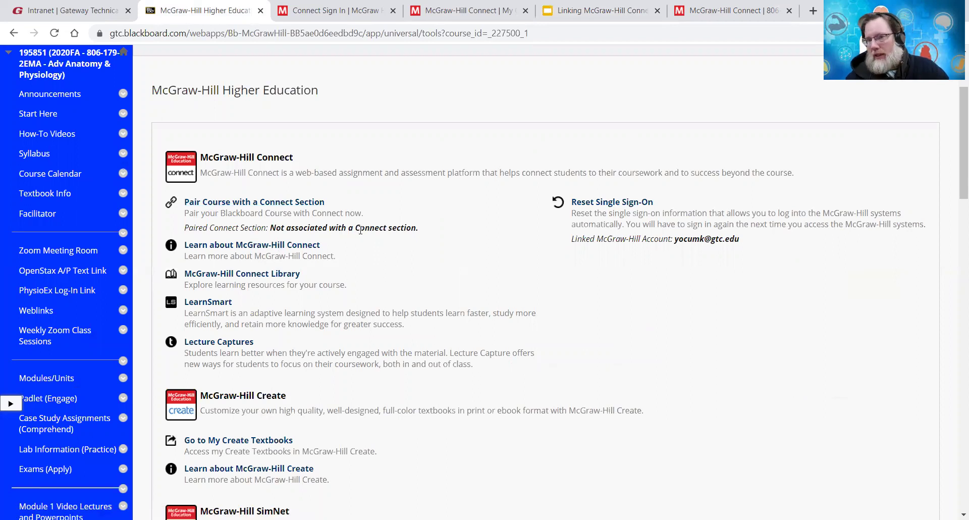
pyautogui.click(280, 202)
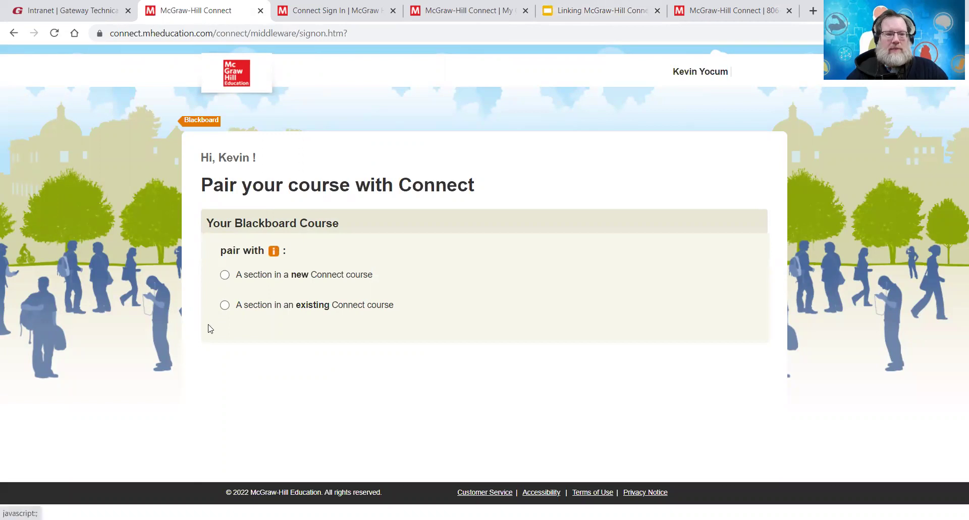
# Pair with existing course Advanced A&P, section 806-179-YYYY (Spring 2022), save, and return to Blackboard.
pyautogui.click(225, 305)
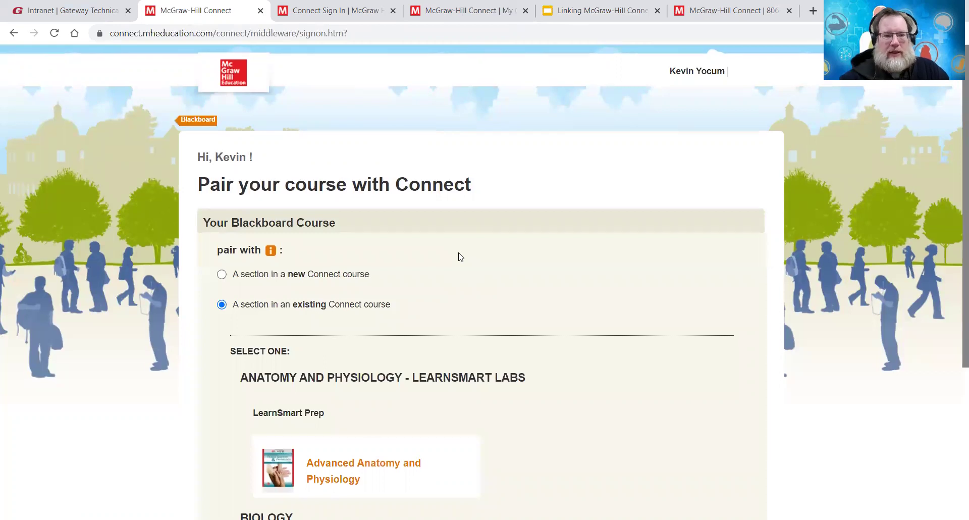
pyautogui.scroll(-5, 461, 257)
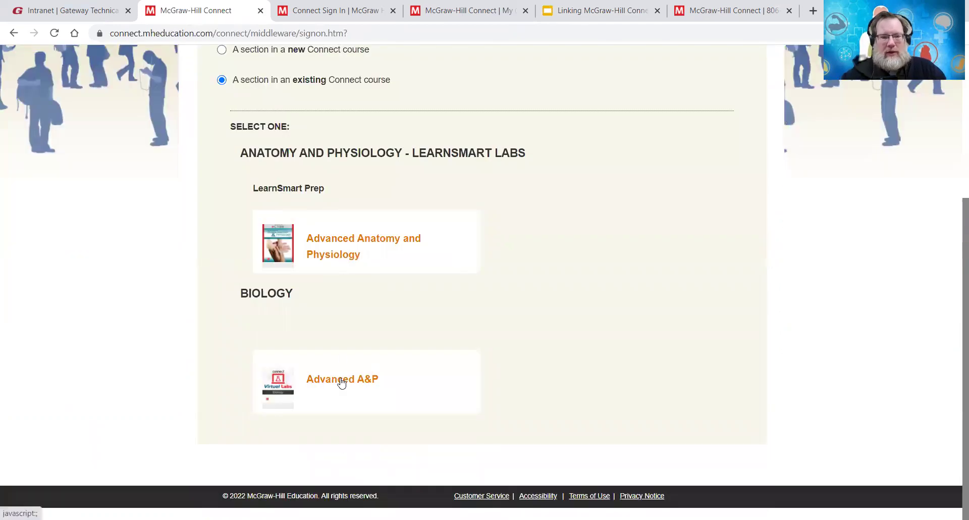
pyautogui.click(342, 379)
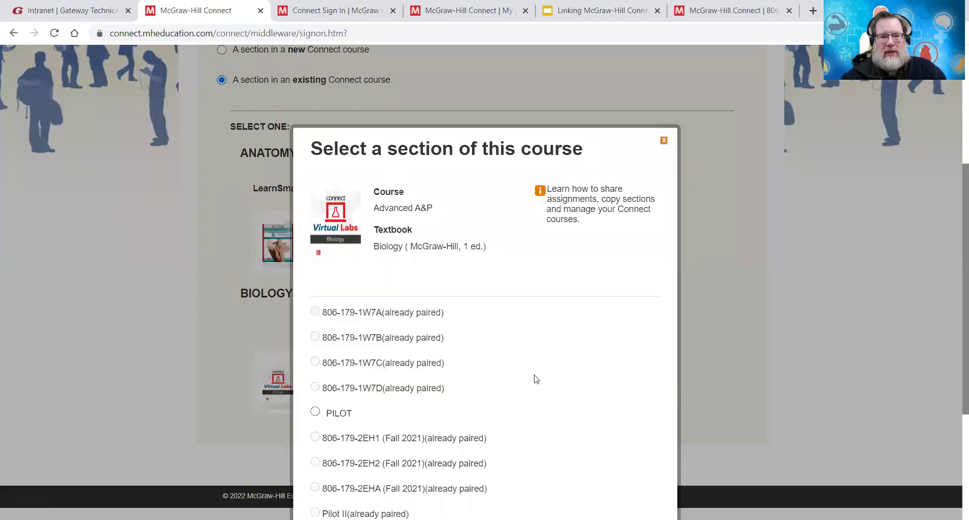
pyautogui.scroll(-4, 538, 378)
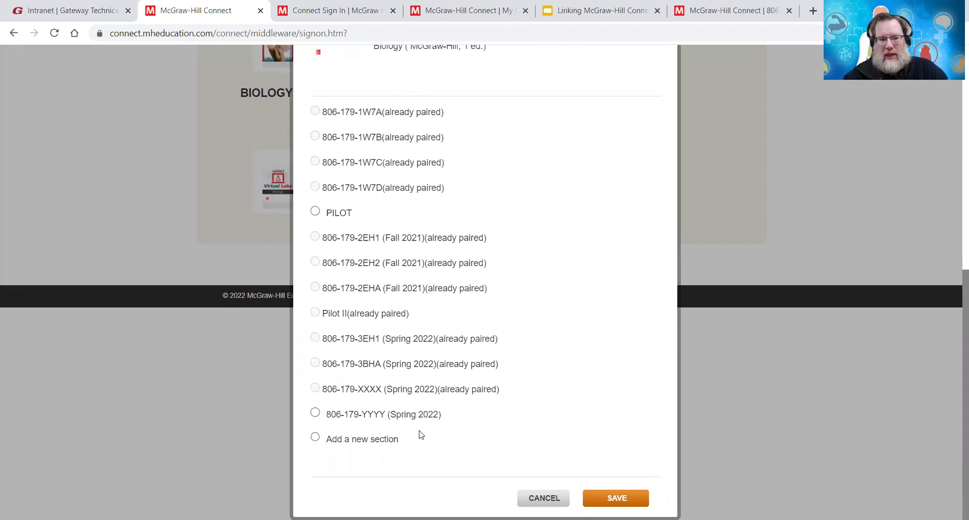
pyautogui.click(315, 413)
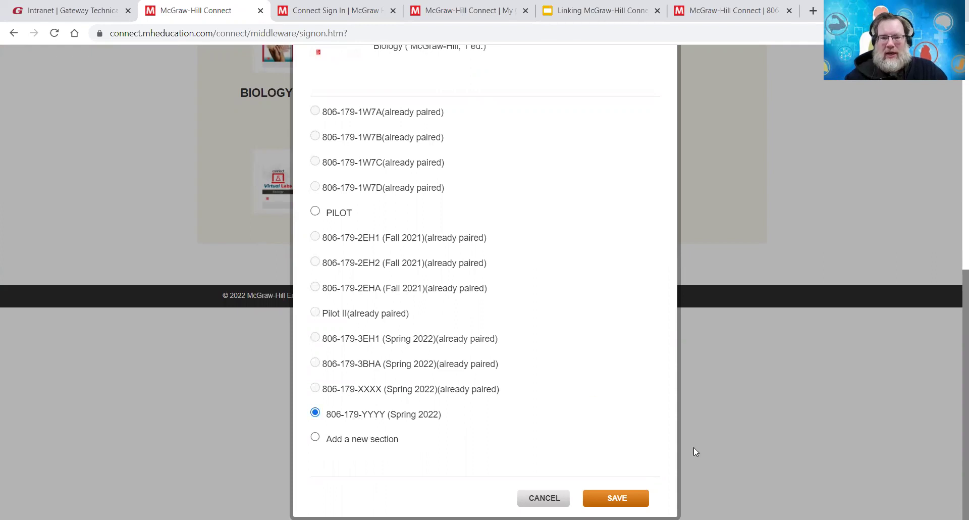
pyautogui.click(625, 497)
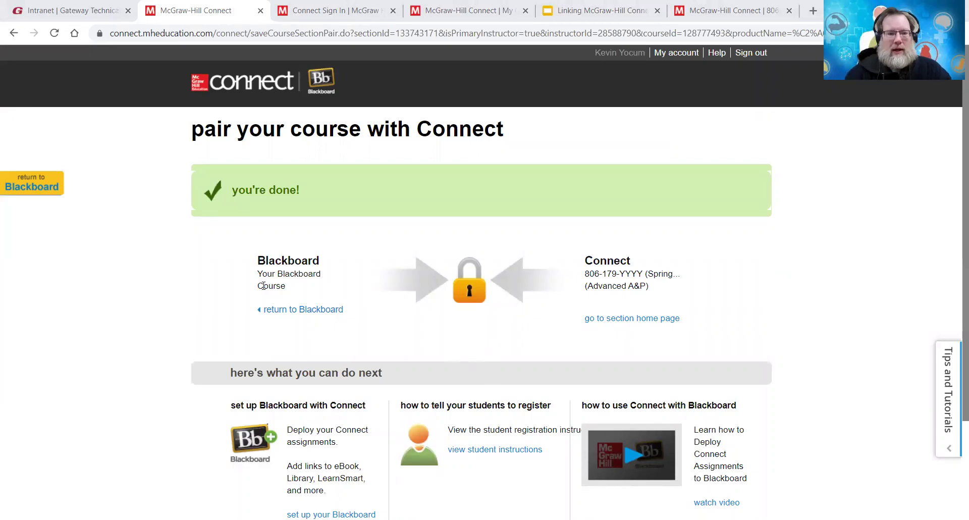
pyautogui.click(273, 312)
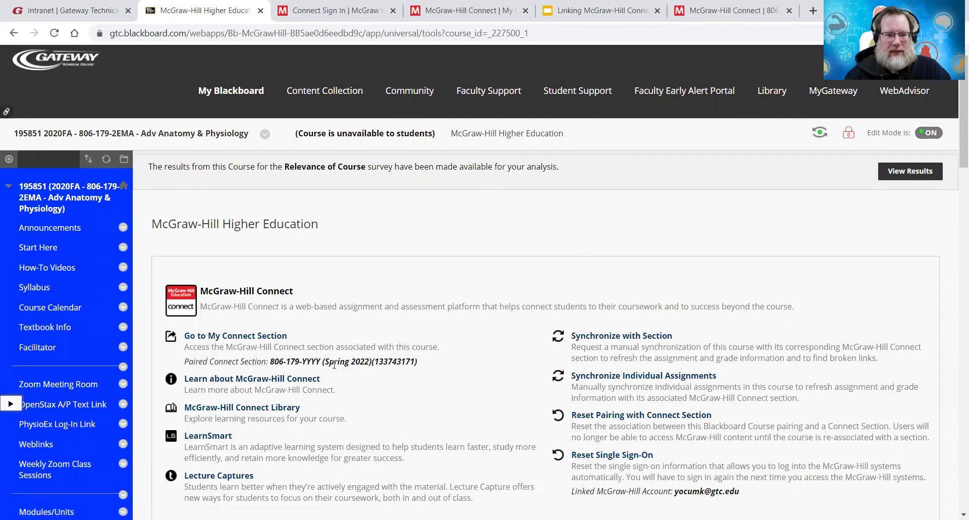
# Advance the guide slides through Step 6 (Cont.) to the Step 7 McGraw-Hill Labs slide.
pyautogui.click(615, 14)
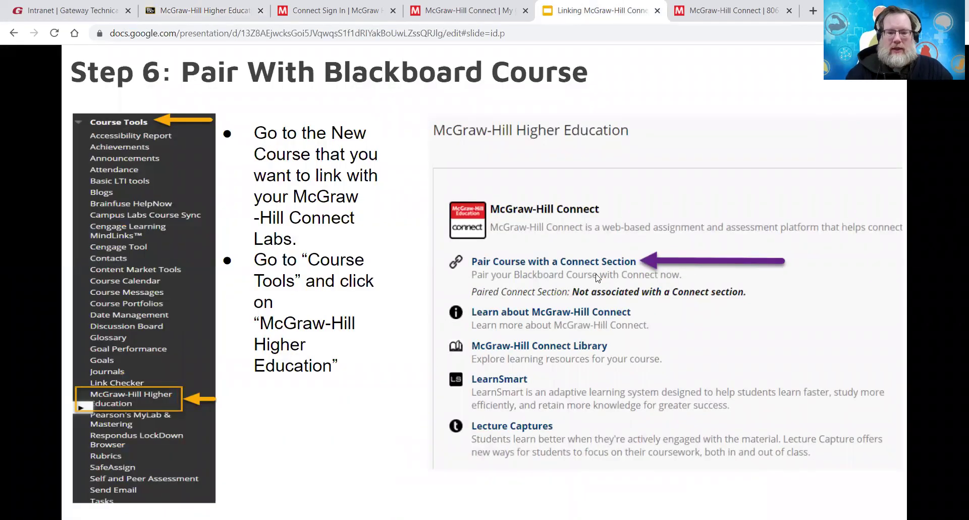
pyautogui.press('Right')
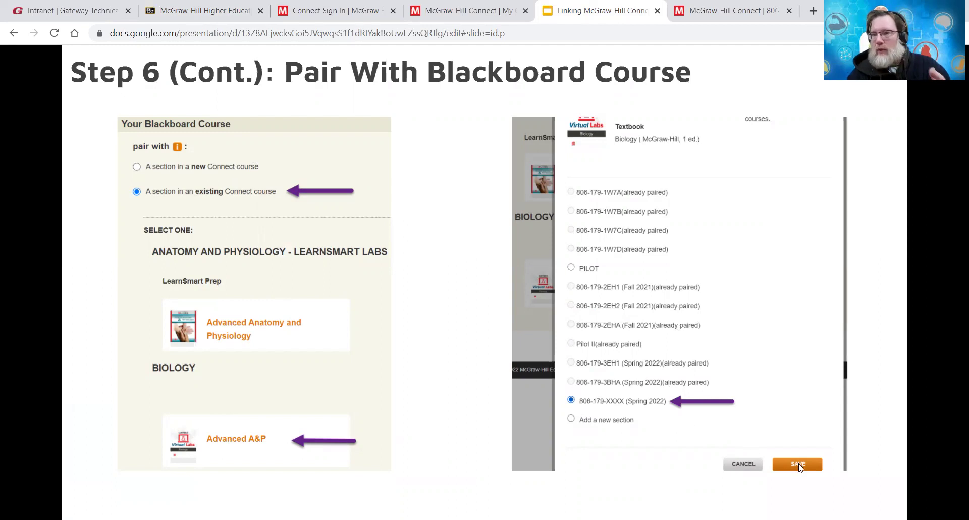
pyautogui.click(458, 377)
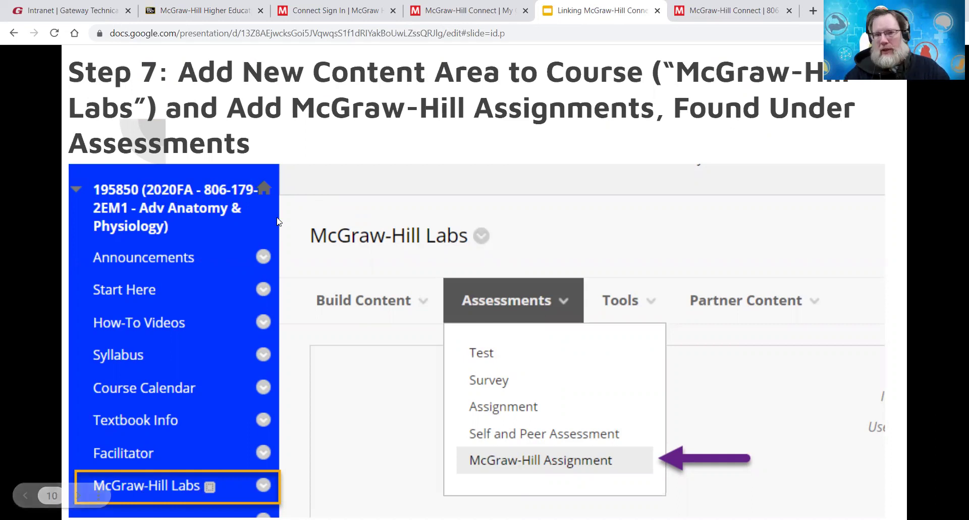
# Add a content area named 'McGraw-Hill Labs' to the course menu, marked Available to Users.
pyautogui.click(191, 19)
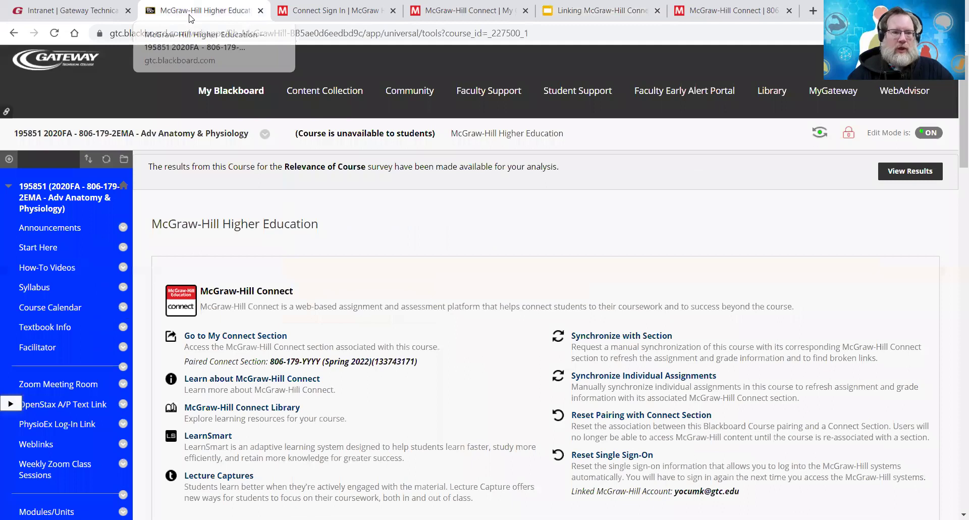
pyautogui.click(9, 159)
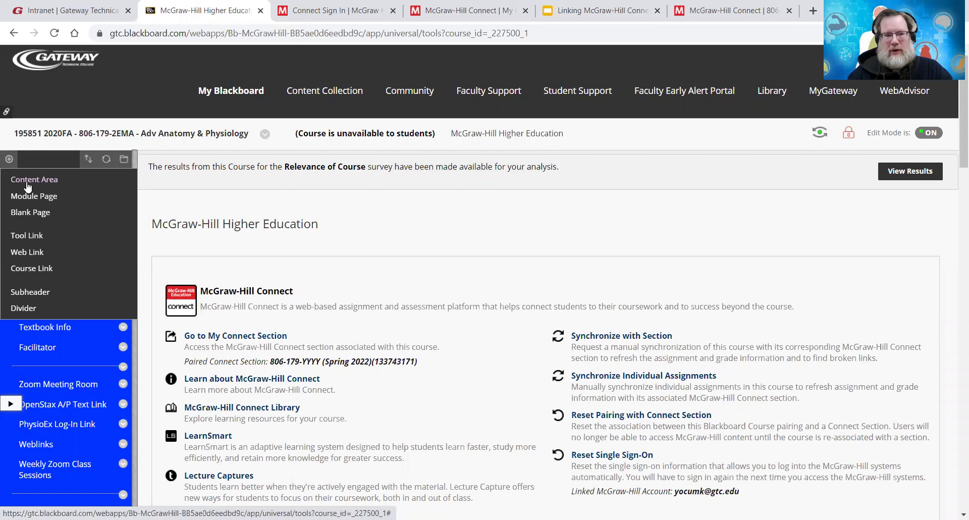
pyautogui.click(27, 181)
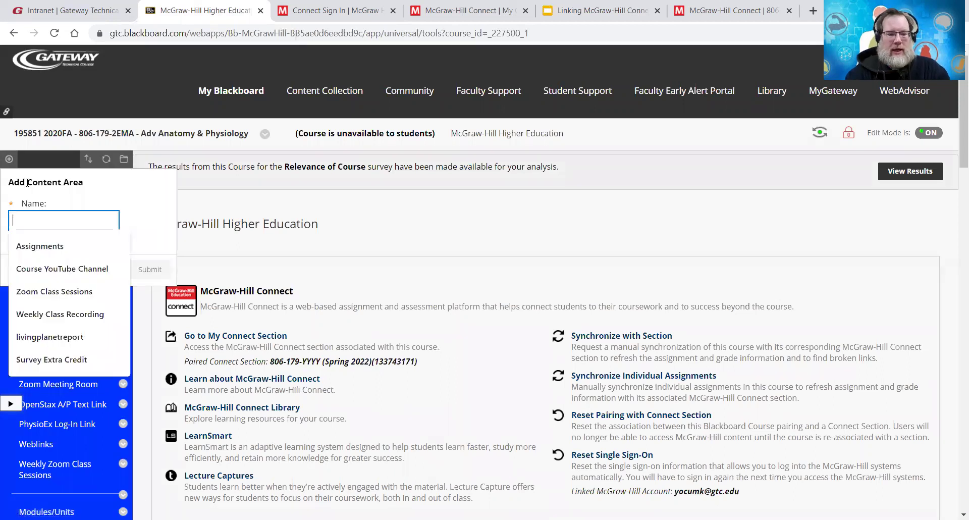
pyautogui.write('Mc')
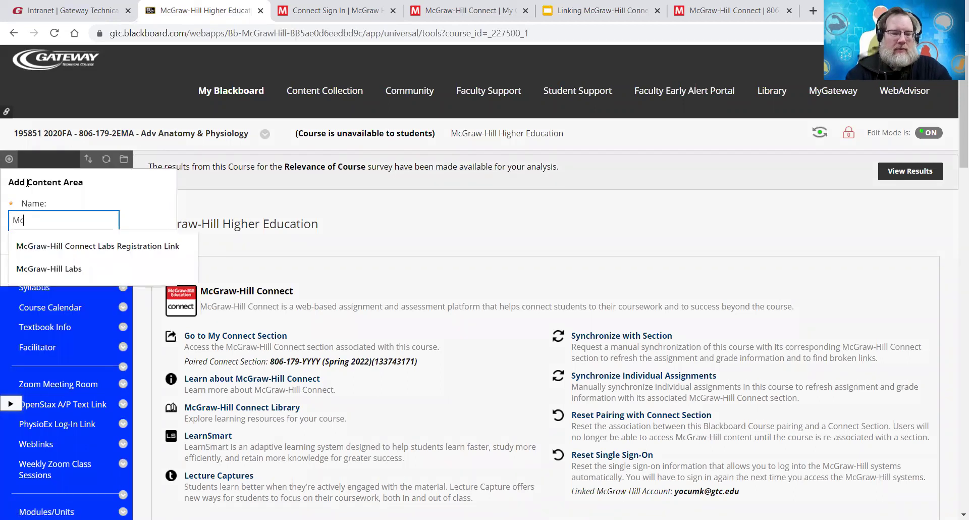
pyautogui.write('Graw-Hill Labs')
pyautogui.click(73, 273)
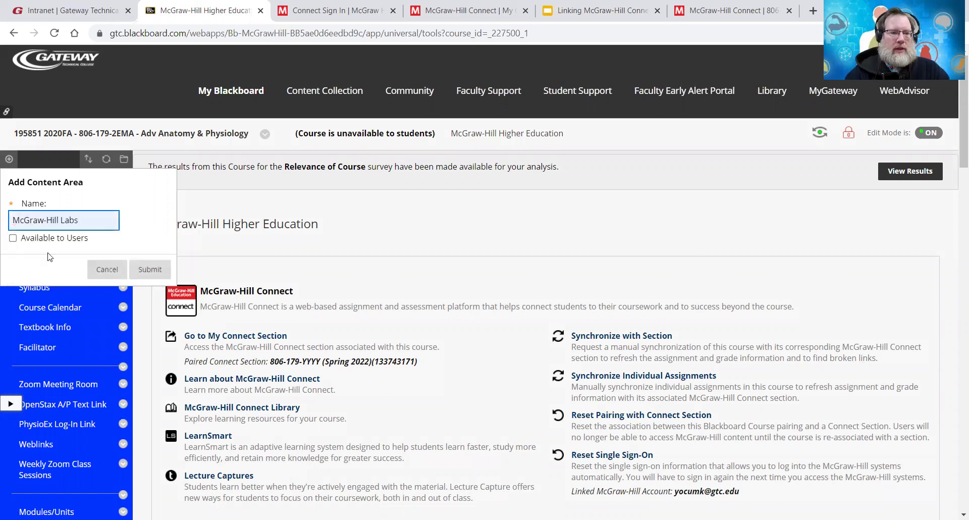
pyautogui.click(13, 238)
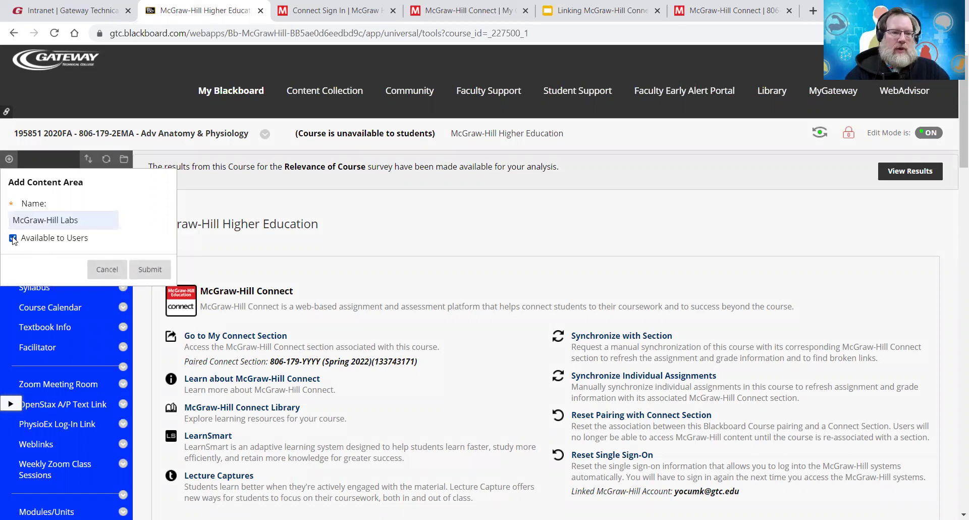
pyautogui.click(150, 270)
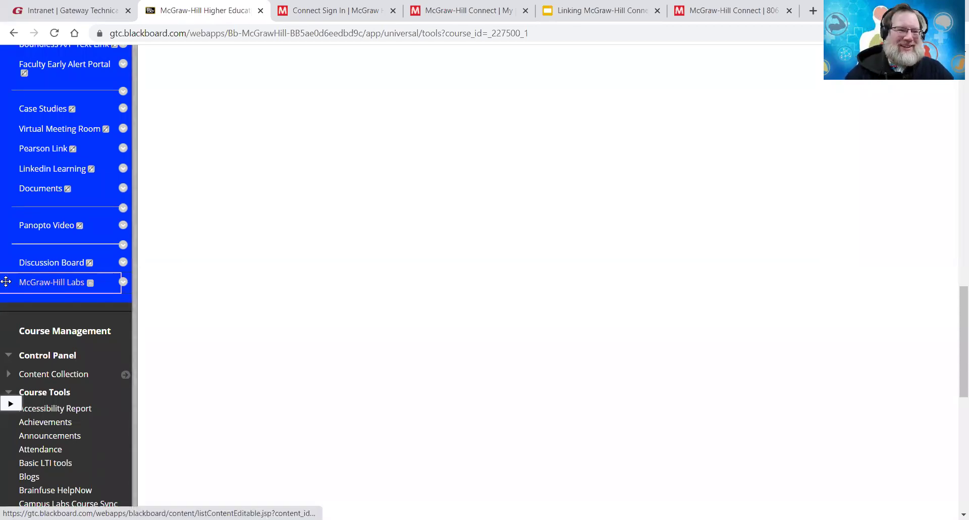
# Drag the McGraw-Hill Labs menu link up below Facilitator, then open its empty content area.
pyautogui.moveTo(6, 282); pyautogui.dragTo(38, 160)
pyautogui.moveTo(43, 261); pyautogui.dragTo(70, 337)
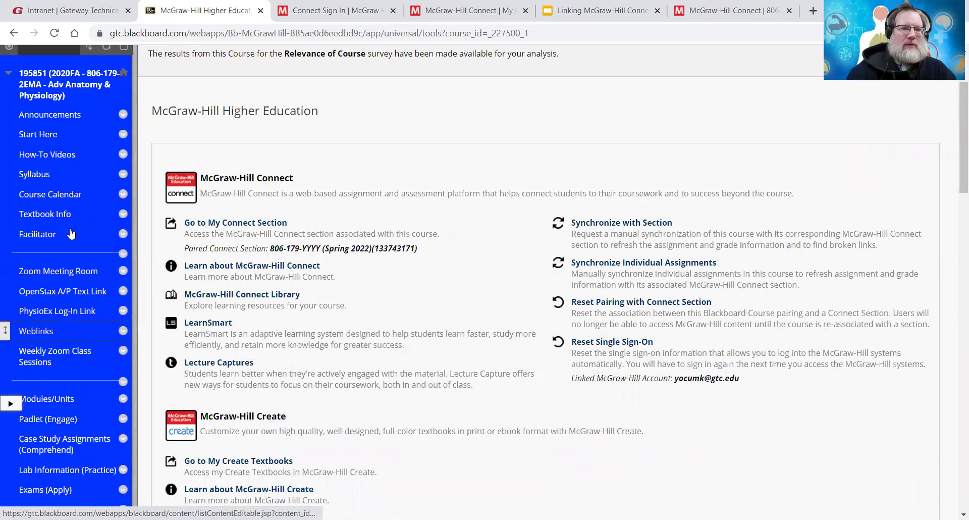
pyautogui.click(55, 34)
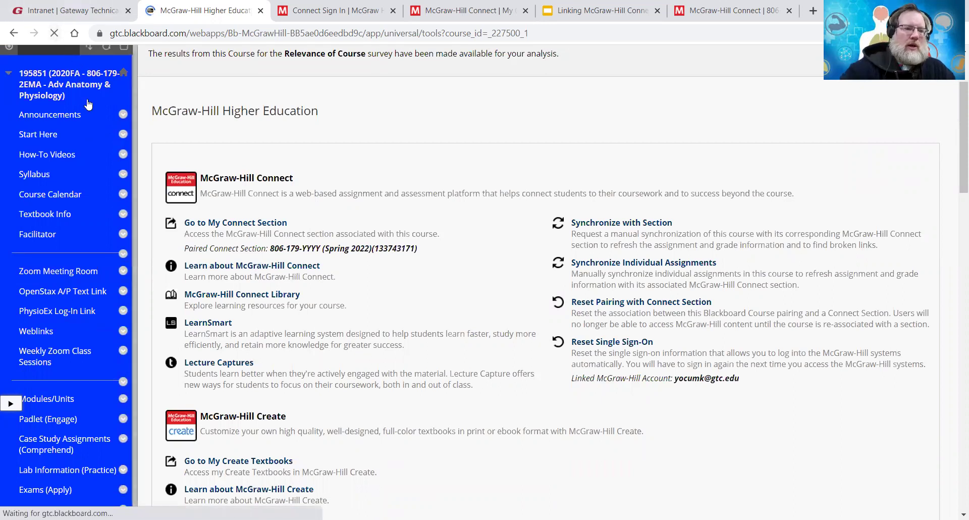
pyautogui.scroll(-15, 88, 104)
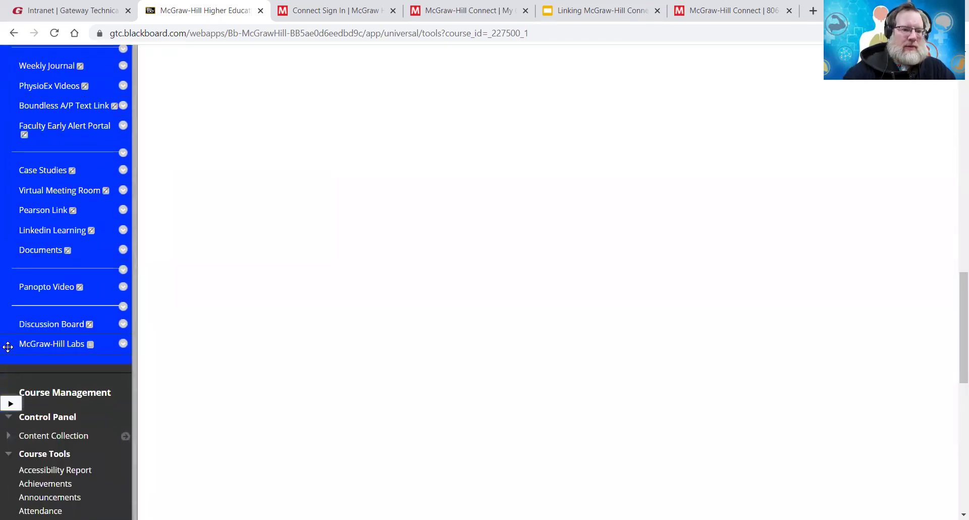
pyautogui.moveTo(8, 345); pyautogui.dragTo(7, 310)
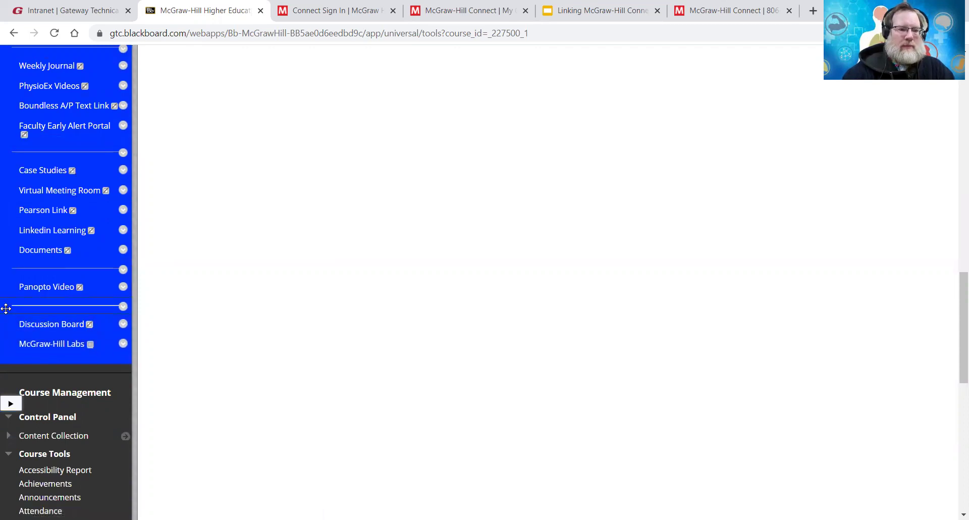
pyautogui.click(42, 345)
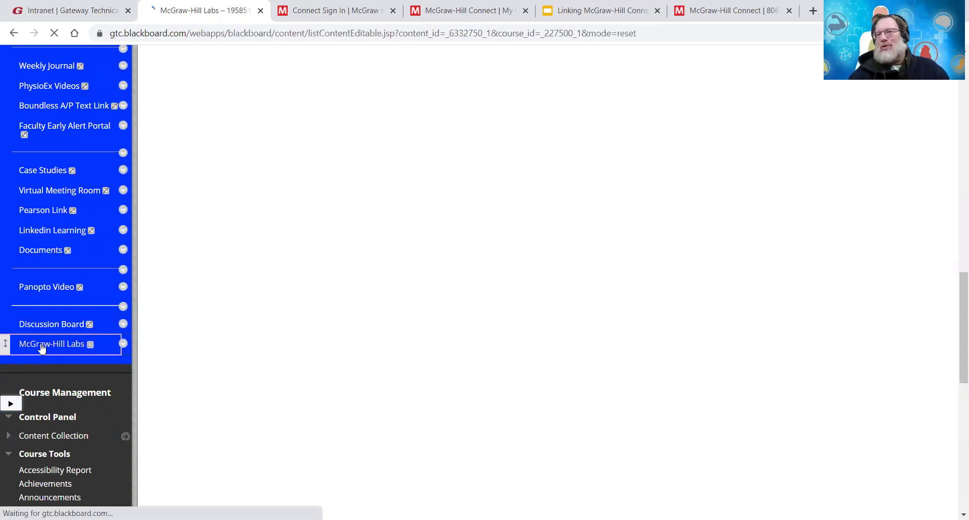
pyautogui.moveTo(407, 261)
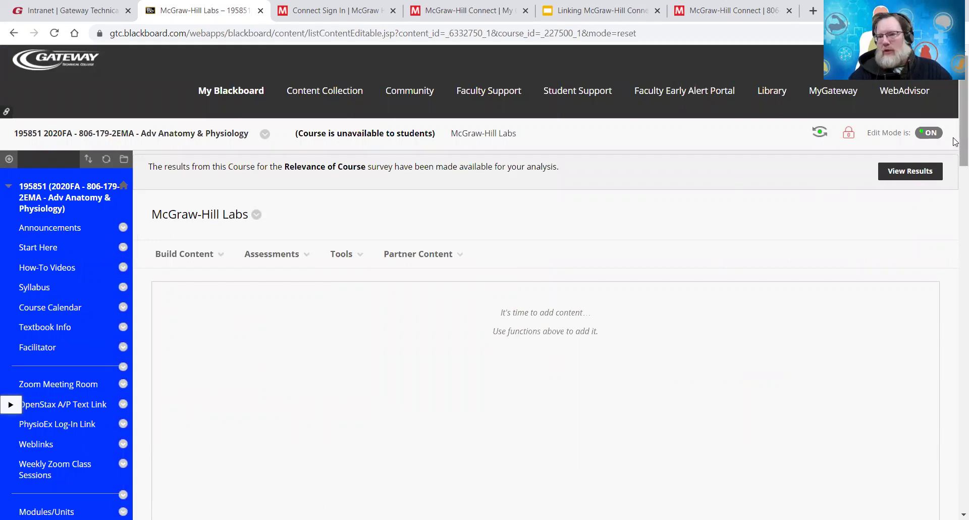
# From Assessments choose McGraw-Hill Assignment and select all 16 Connect lab assignments.
pyautogui.scroll(-1, 955, 152)
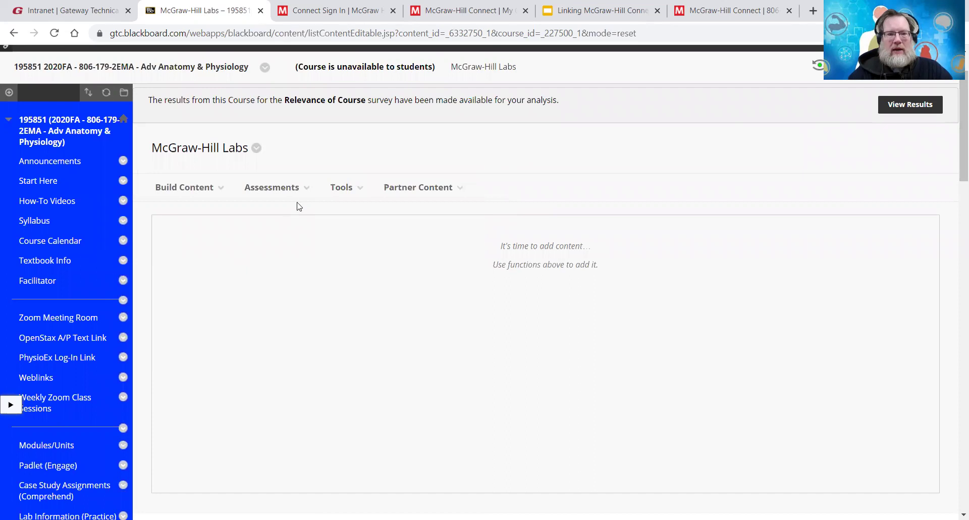
pyautogui.moveTo(304, 198)
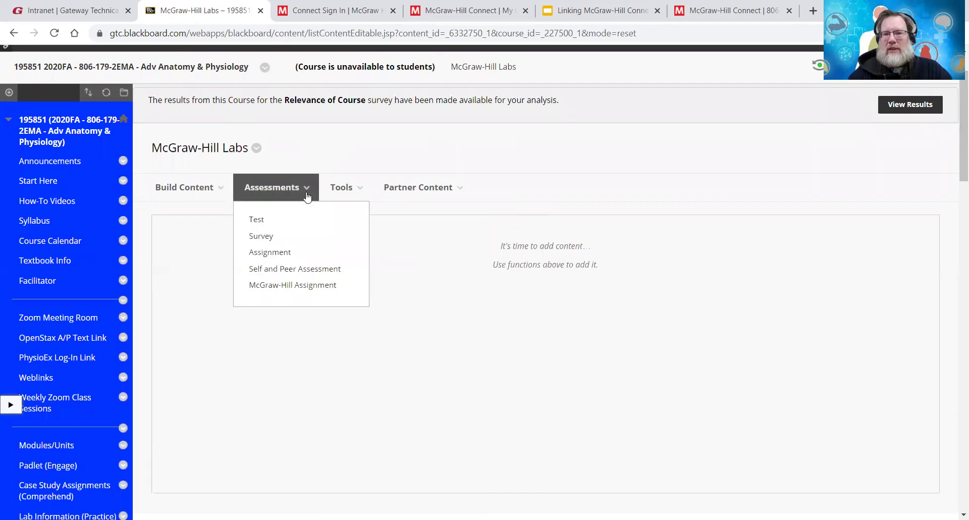
pyautogui.click(296, 286)
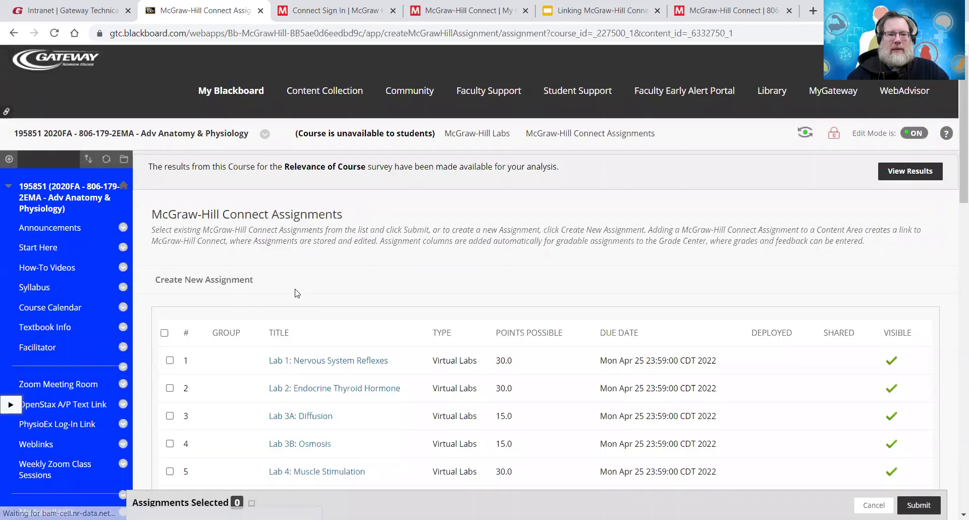
pyautogui.scroll(-8, 955, 146)
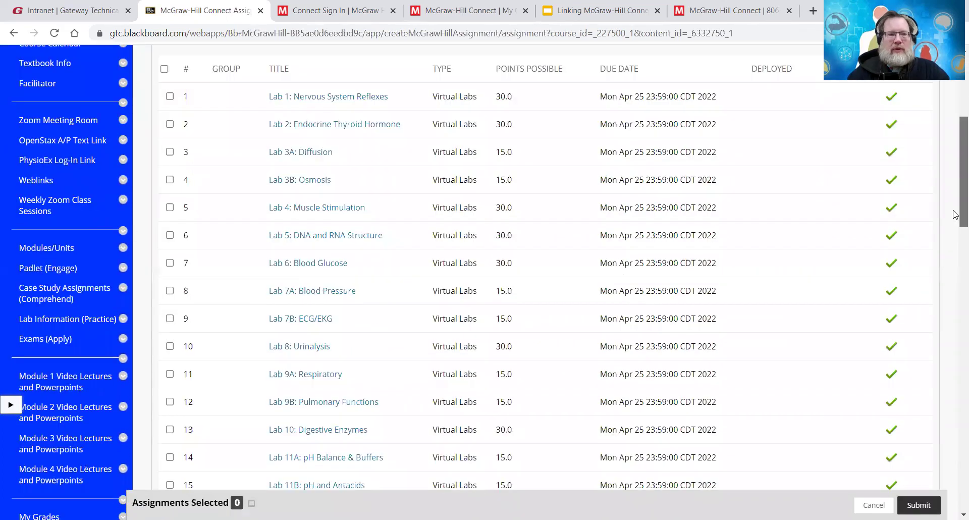
pyautogui.scroll(4, 954, 173)
pyautogui.scroll(2, 955, 173)
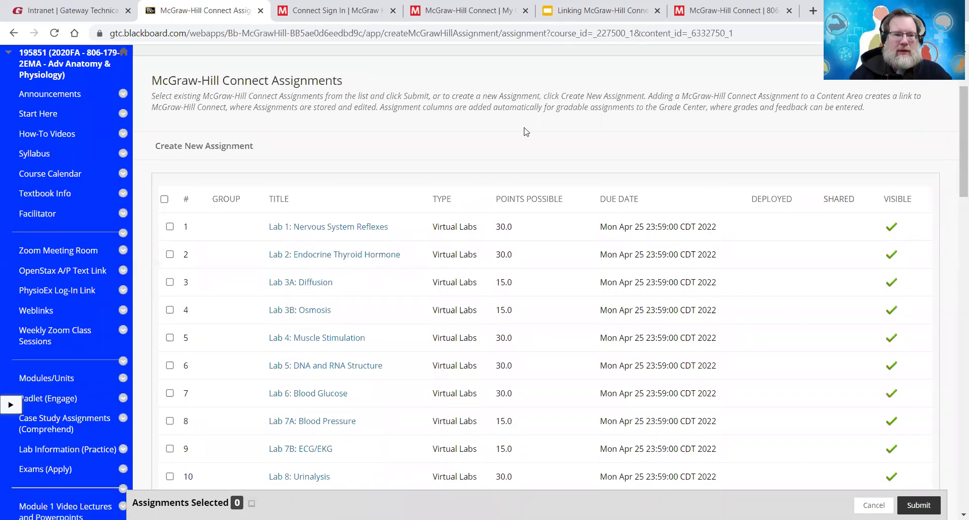
pyautogui.click(165, 199)
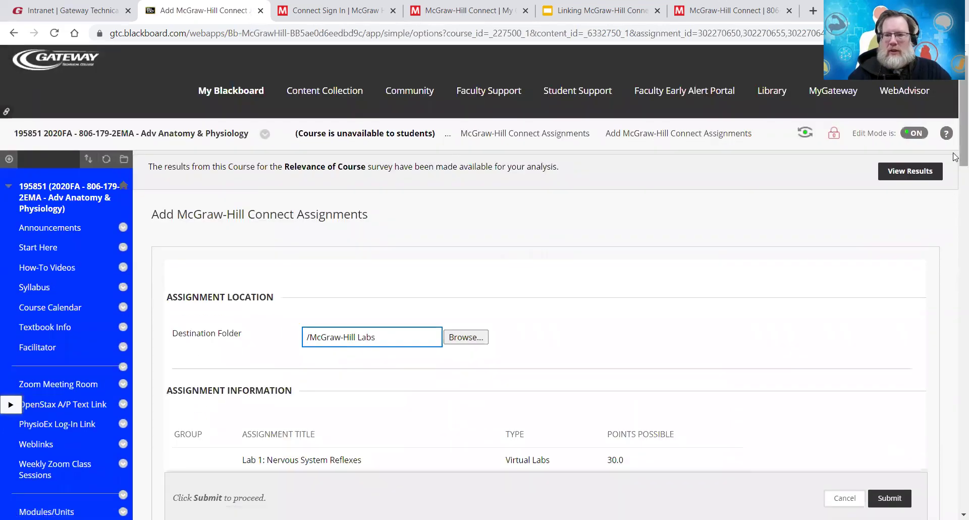
# Review the settings for destination /McGraw-Hill Labs and submit, creating the labs due April 25, 2022.
pyautogui.scroll(-4, 955, 215)
pyautogui.scroll(-1, 955, 214)
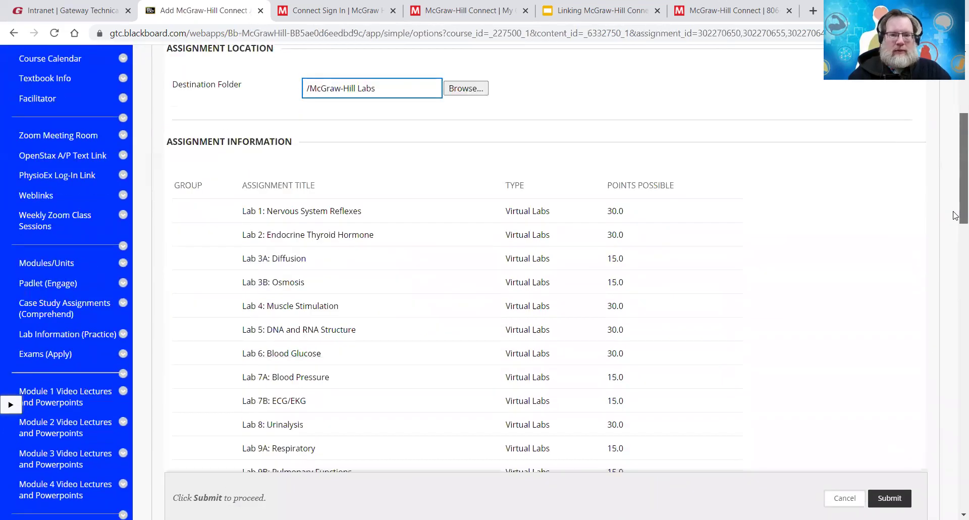
pyautogui.scroll(-4, 956, 237)
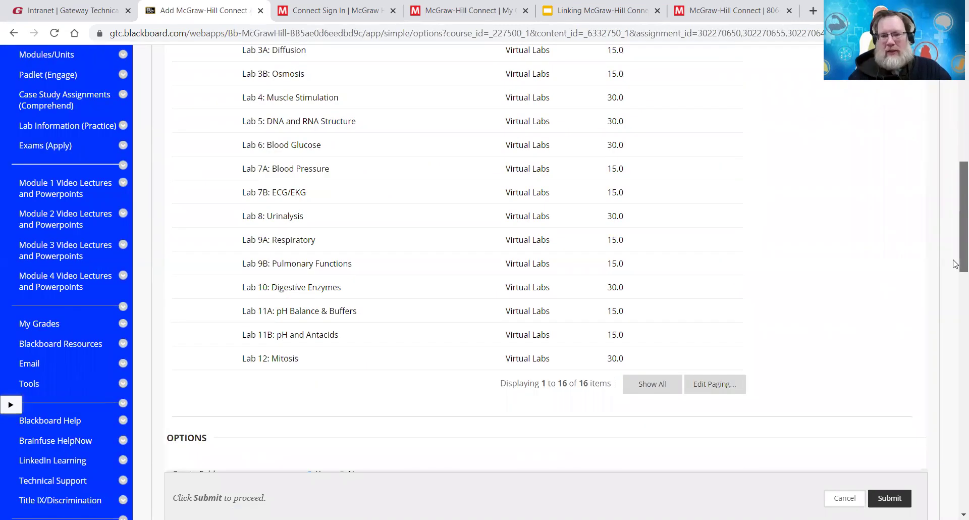
pyautogui.scroll(9, 955, 264)
pyautogui.scroll(-2, 956, 263)
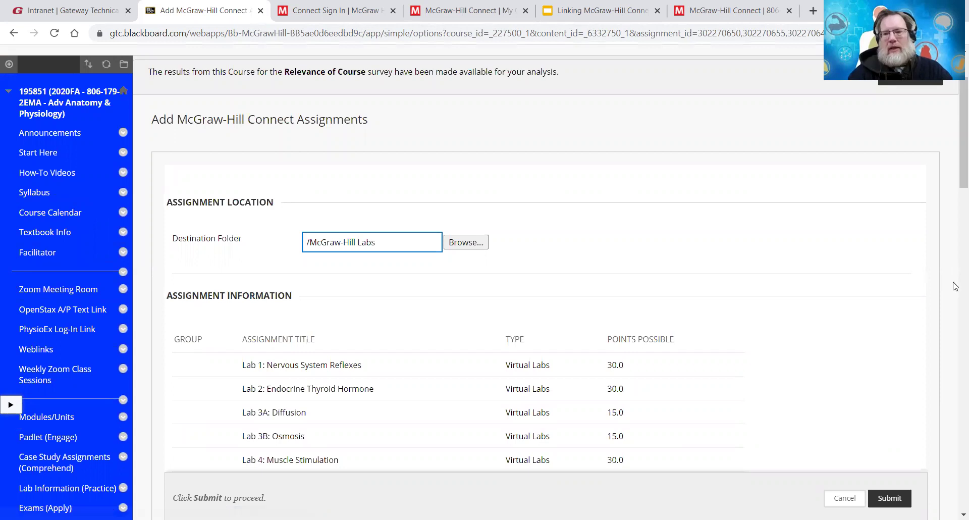
pyautogui.moveTo(955, 147); pyautogui.dragTo(955, 314)
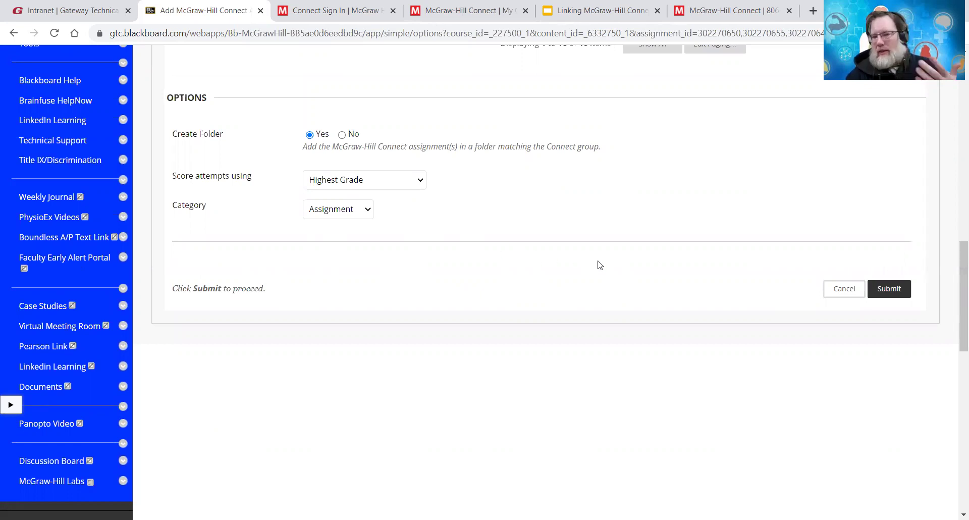
pyautogui.click(902, 296)
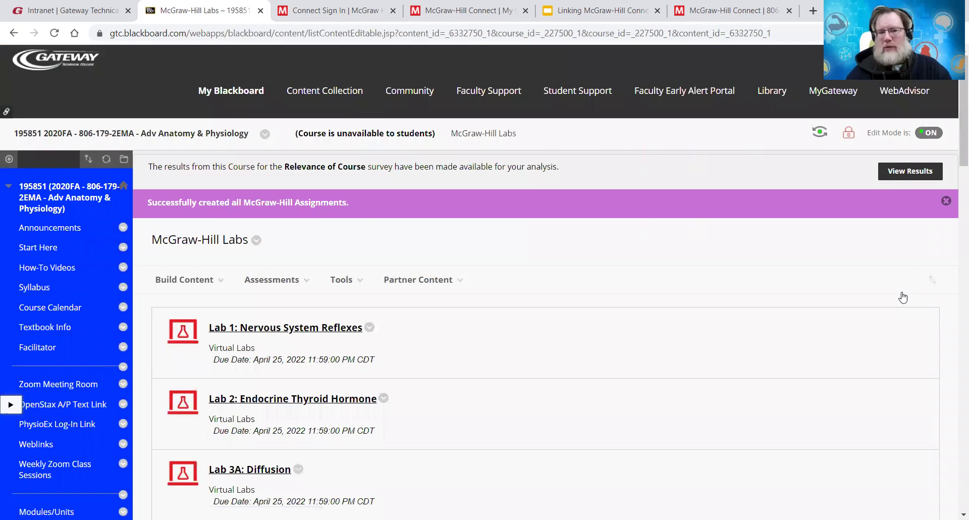
# Dismiss the success banner, reload McGraw-Hill Labs, and move its menu link just below Facilitator.
pyautogui.click(946, 201)
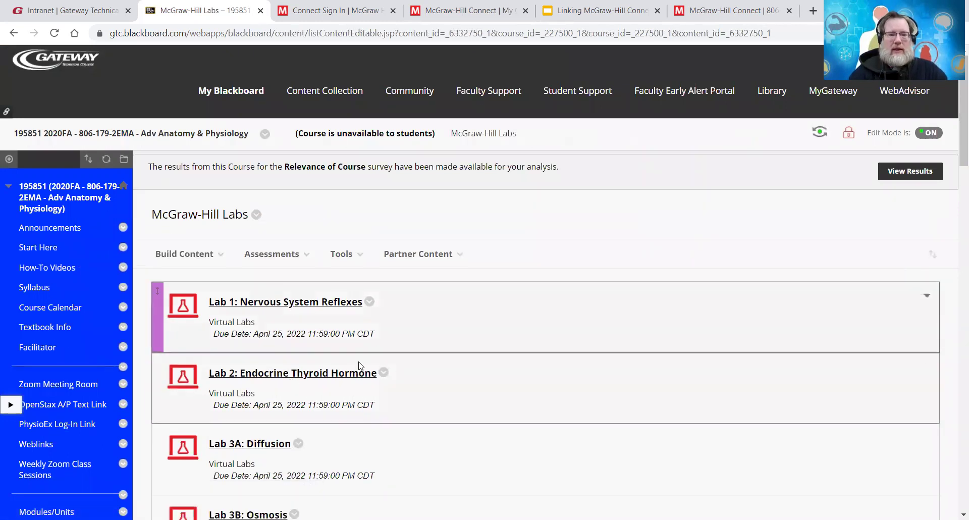
pyautogui.moveTo(954, 166); pyautogui.dragTo(954, 377)
pyautogui.click(62, 441)
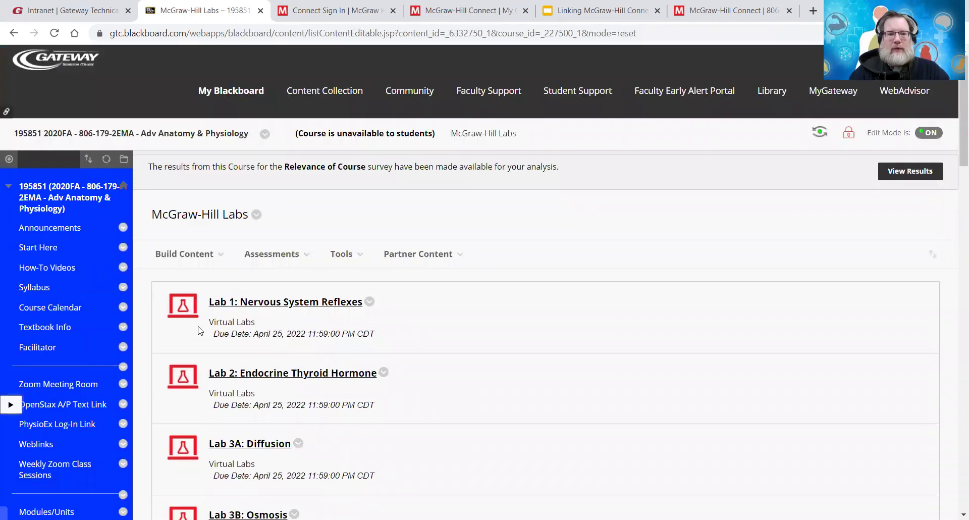
pyautogui.moveTo(954, 106); pyautogui.dragTo(955, 329)
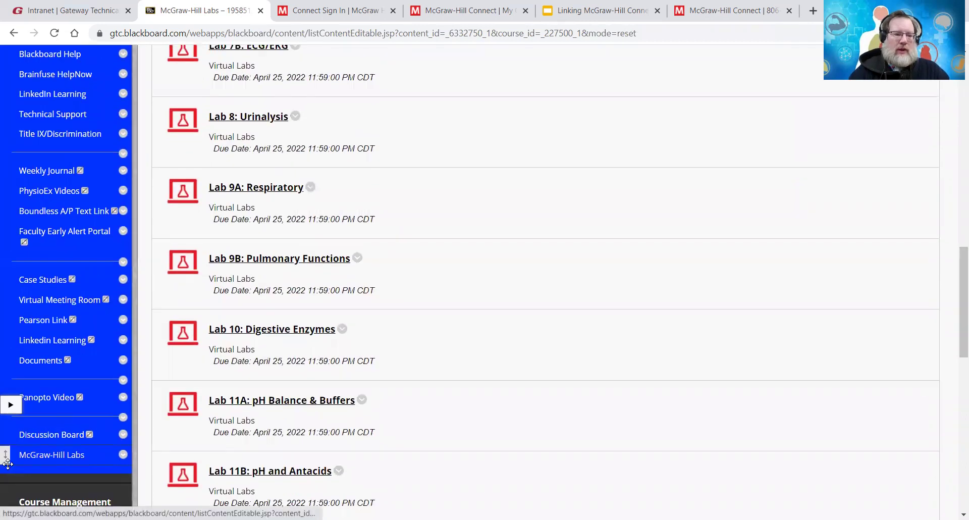
pyautogui.moveTo(17, 353); pyautogui.dragTo(14, 233)
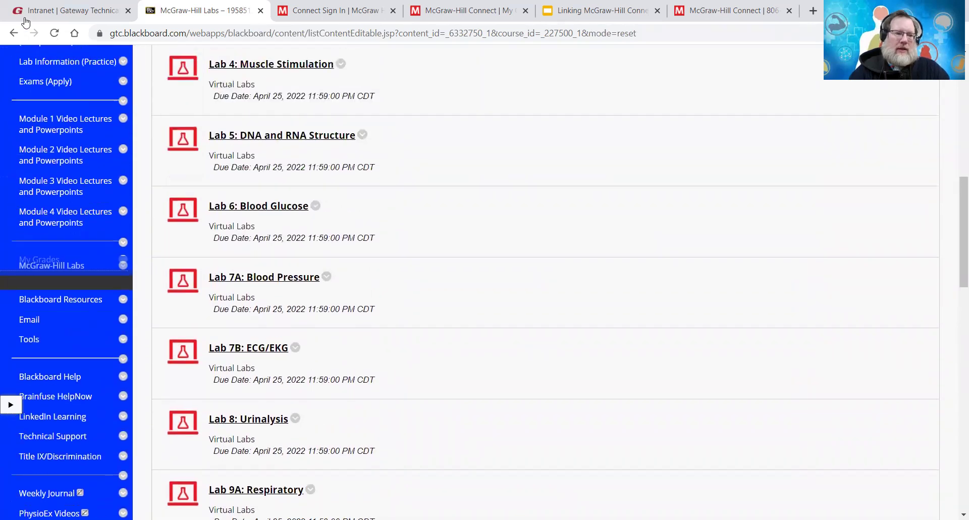
pyautogui.moveTo(25, 23); pyautogui.dragTo(30, 182)
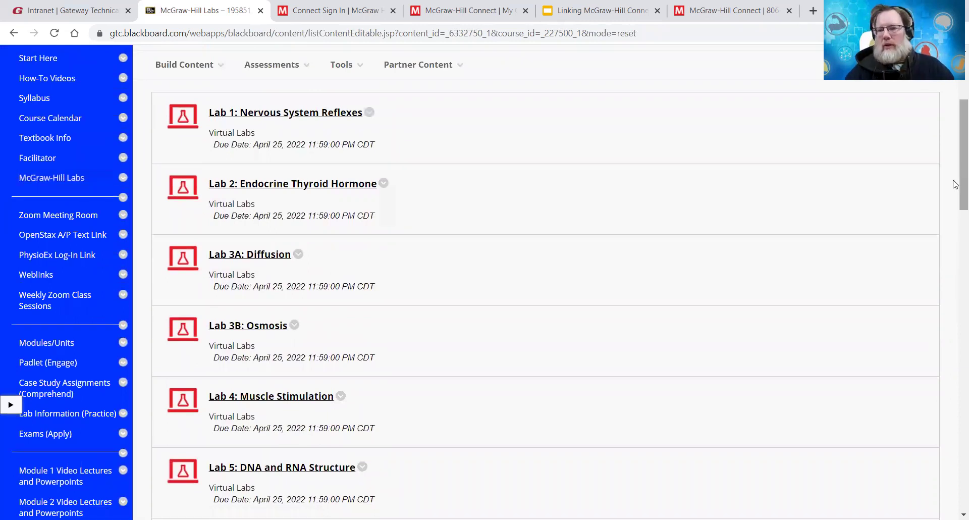
pyautogui.moveTo(958, 185); pyautogui.dragTo(955, 146)
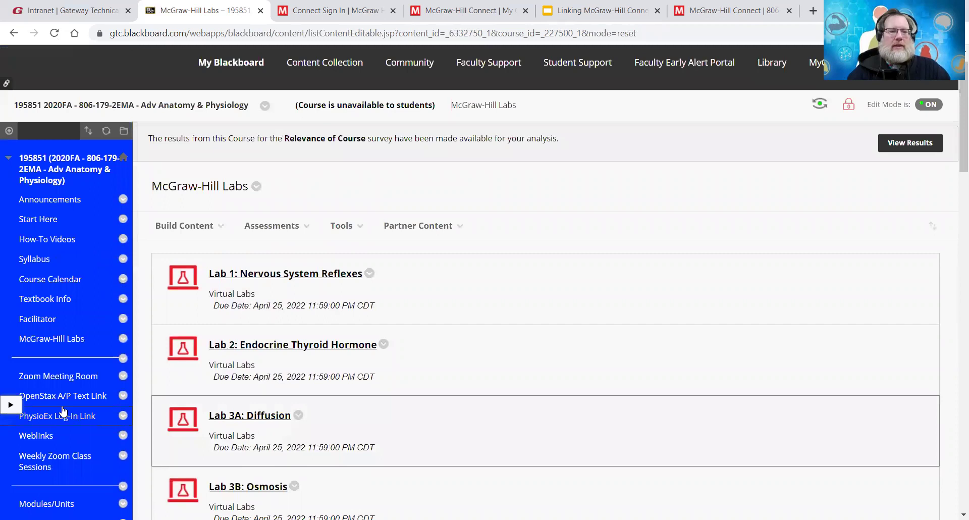
pyautogui.click(289, 275)
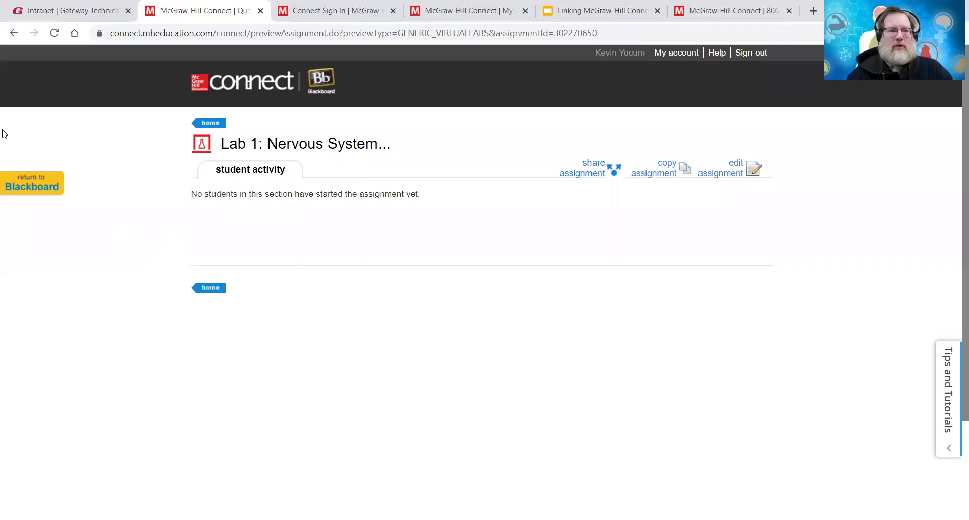
pyautogui.click(36, 179)
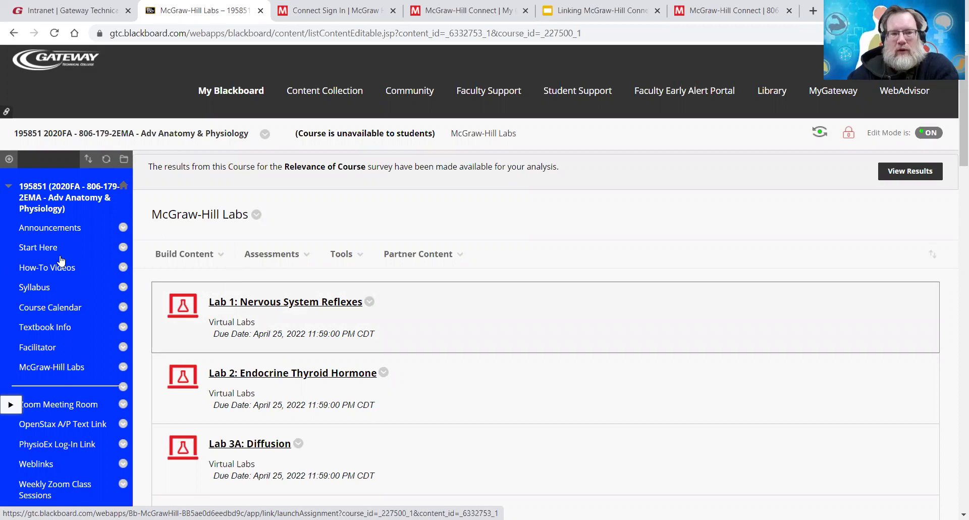
# Add a new course-menu Web Link named 'McGraw-Hill Connect', leaving the URL field next.
pyautogui.click(9, 160)
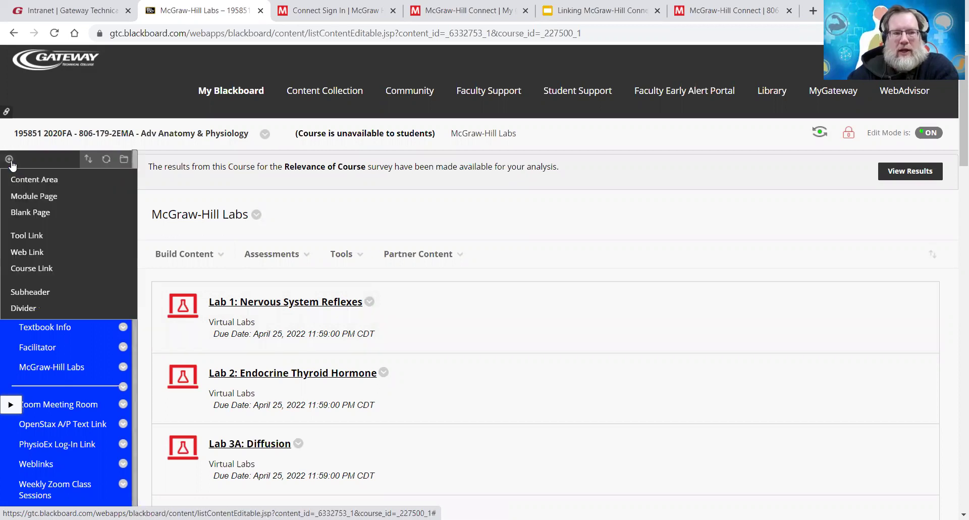
pyautogui.click(37, 253)
pyautogui.click(125, 221)
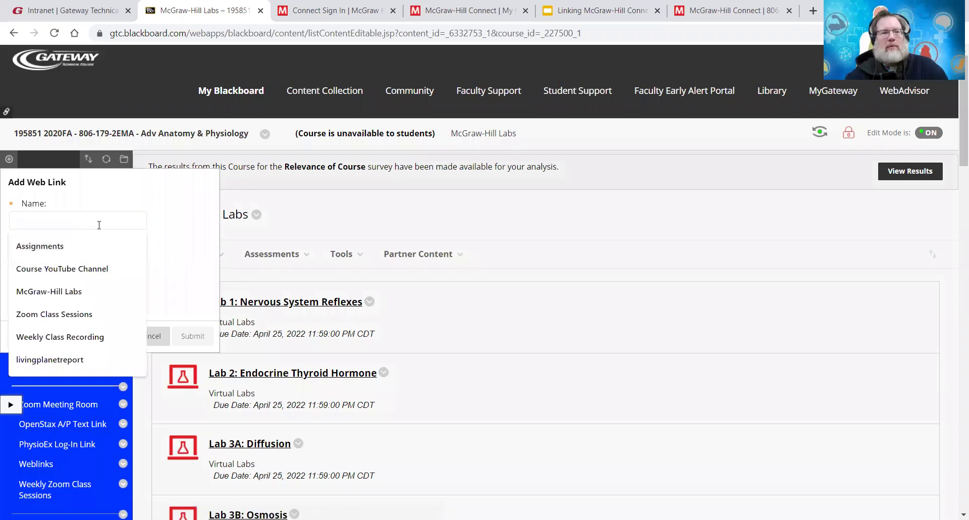
pyautogui.write('Mc')
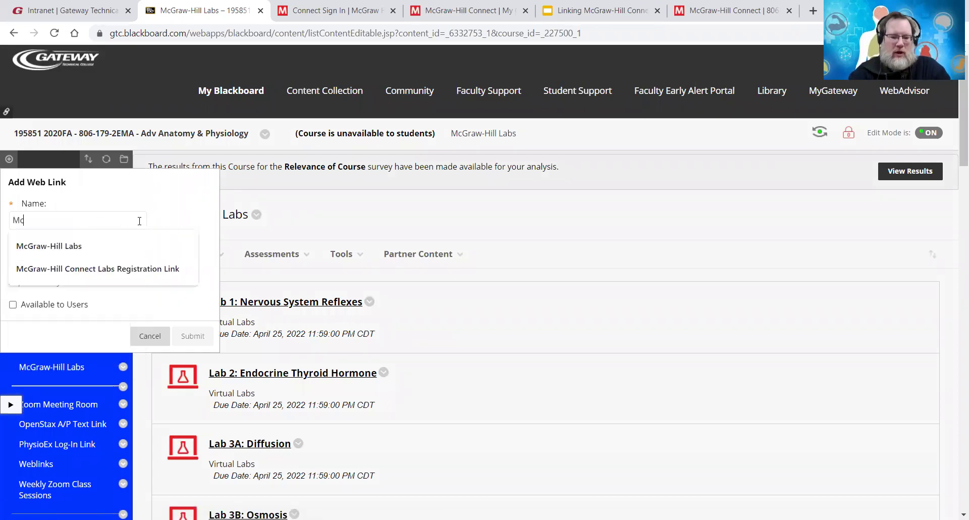
pyautogui.write('Graw-Hill')
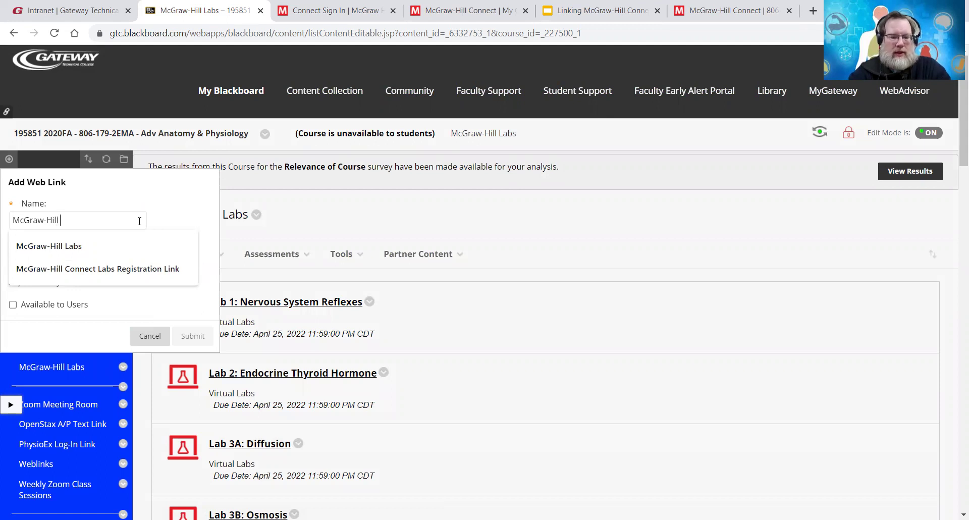
pyautogui.write(' c')
pyautogui.press('BackSpace')
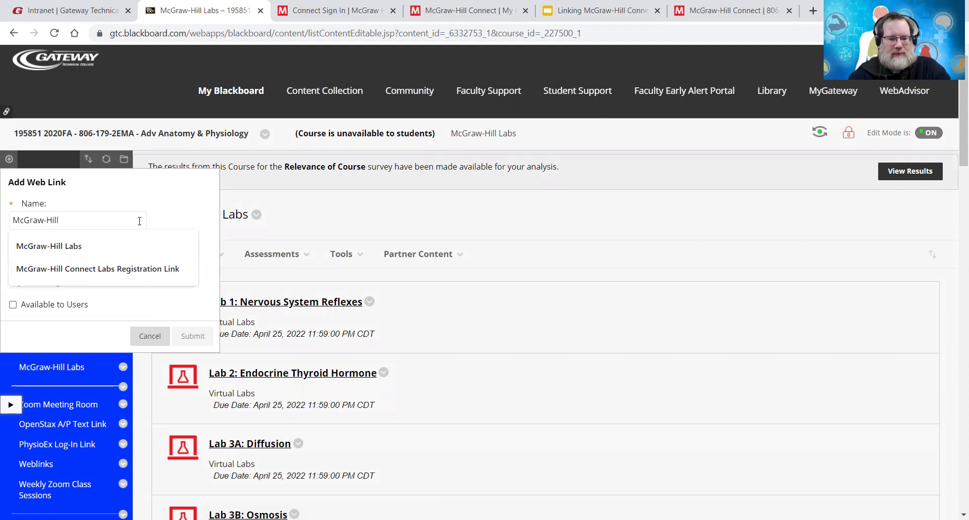
pyautogui.write('cONN')
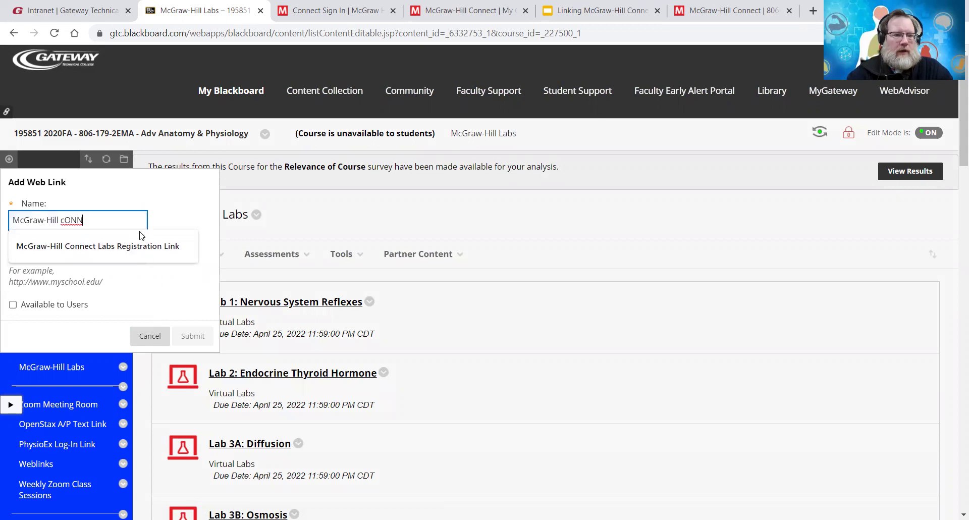
pyautogui.press('BackSpace')
pyautogui.press('BackSpace')
pyautogui.press('BackSpace')
pyautogui.write('Connect')
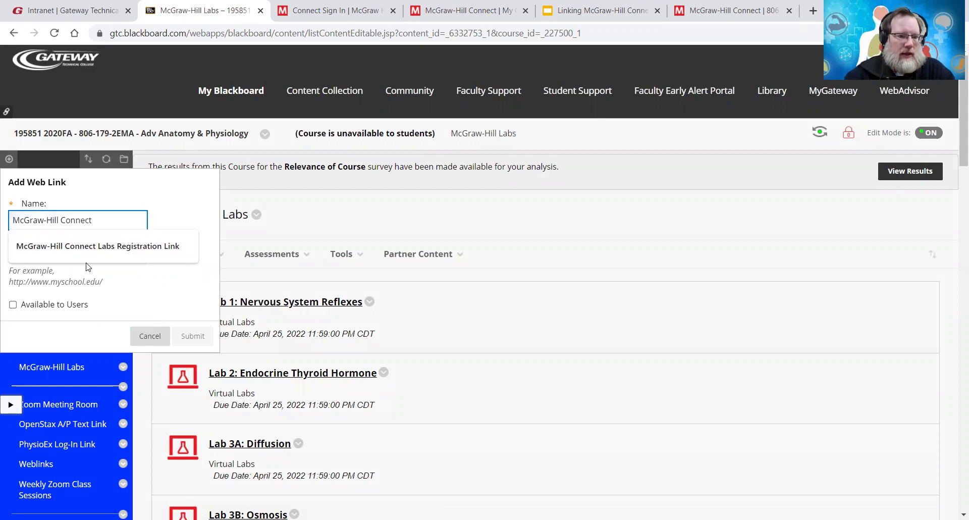
pyautogui.click(108, 305)
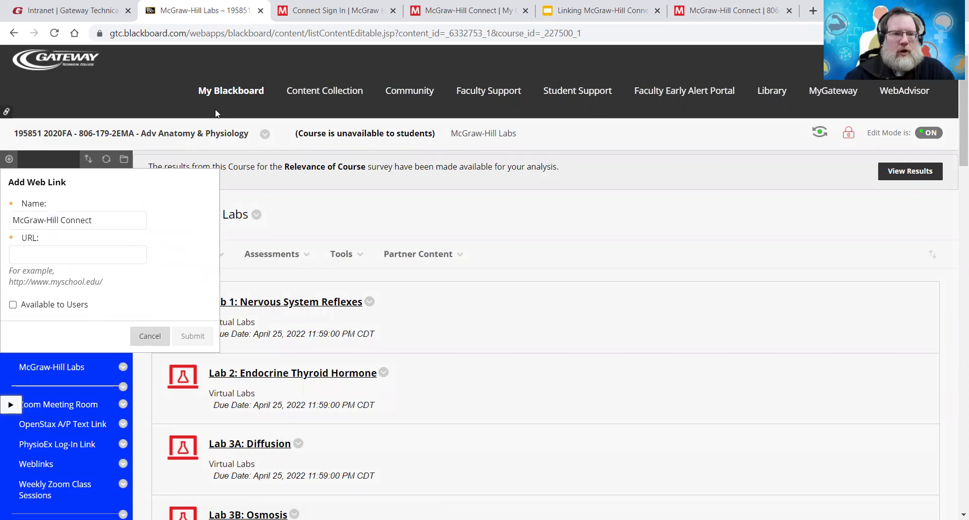
pyautogui.press('Tab')
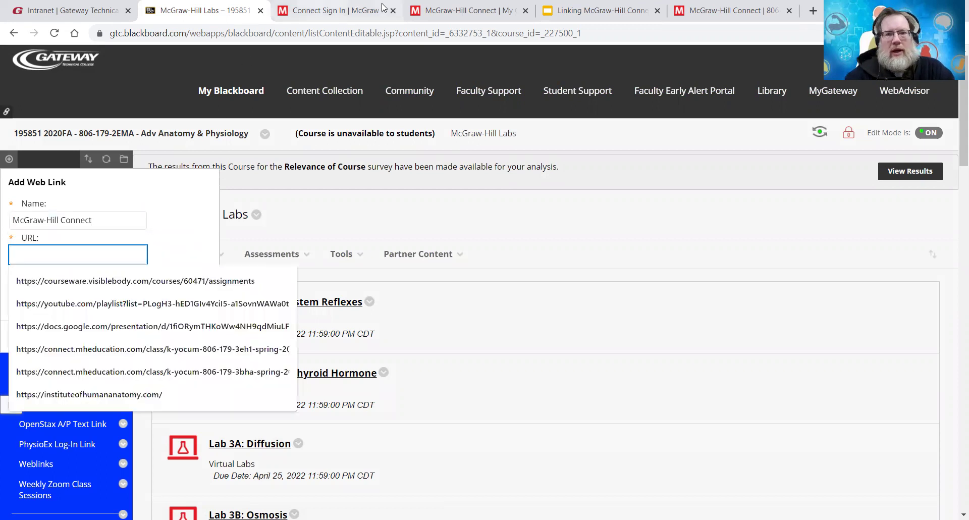
# Copy the section web address from the McGraw-Hill Connect section page.
pyautogui.click(727, 6)
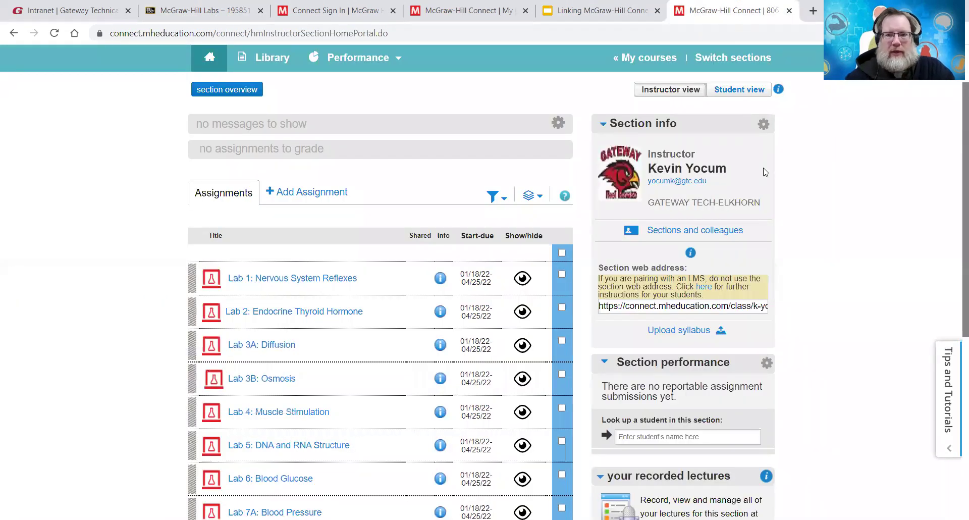
pyautogui.scroll(-3, 766, 172)
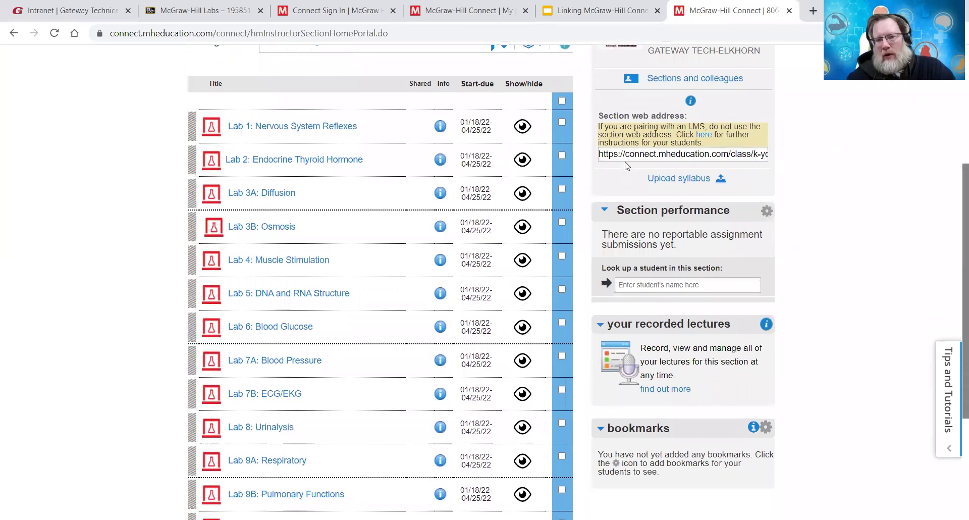
pyautogui.click(600, 154)
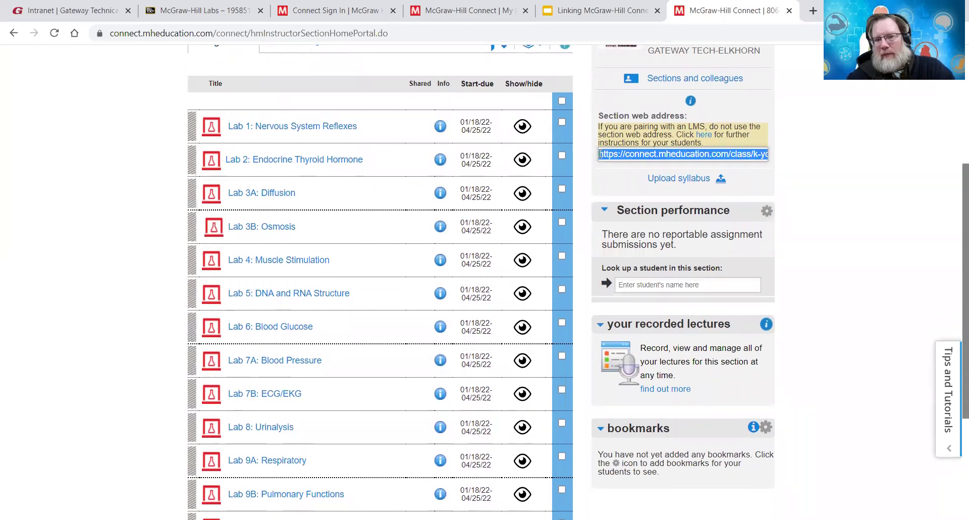
pyautogui.rightClick(630, 151)
pyautogui.click(650, 159)
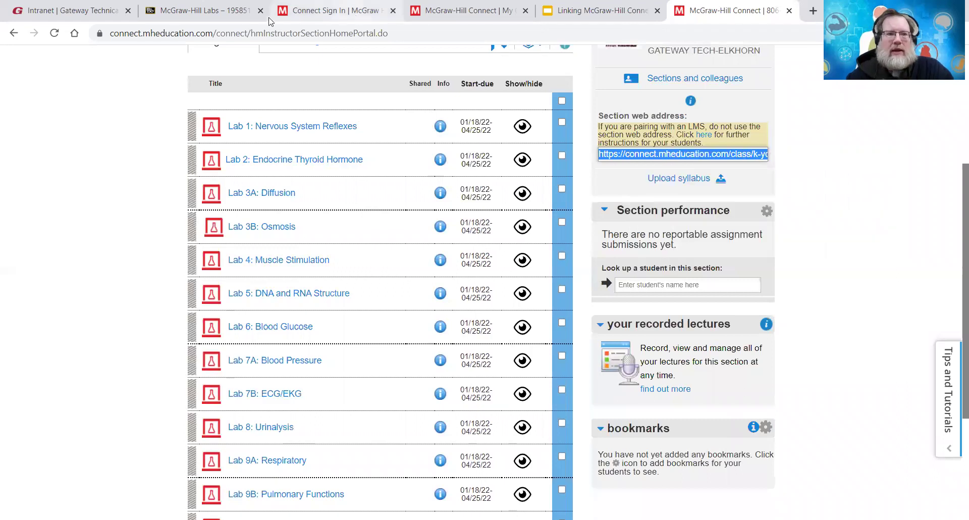
# Paste the Connect section address as the link URL, make it available to users, and submit.
pyautogui.click(209, 10)
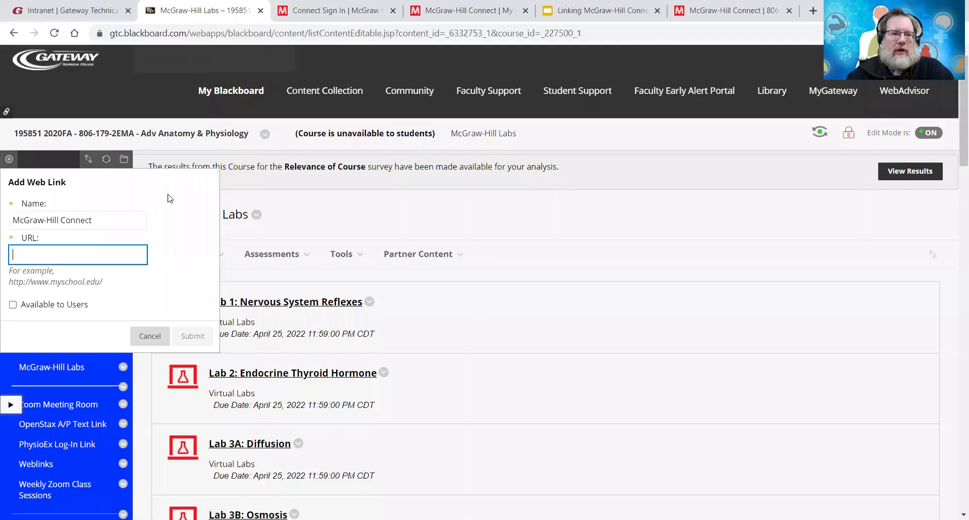
pyautogui.click(116, 262)
pyautogui.hotkey('ctrl', 'v')
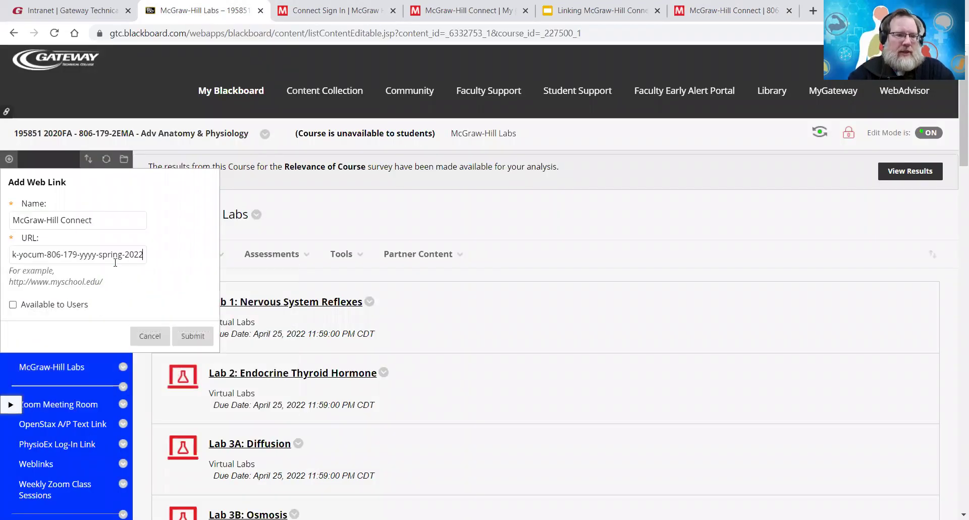
pyautogui.click(14, 305)
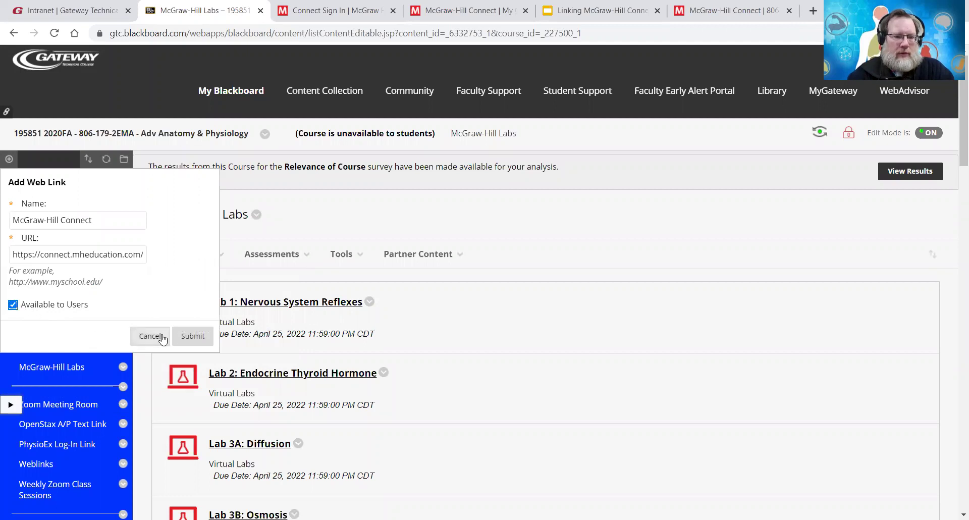
pyautogui.click(193, 336)
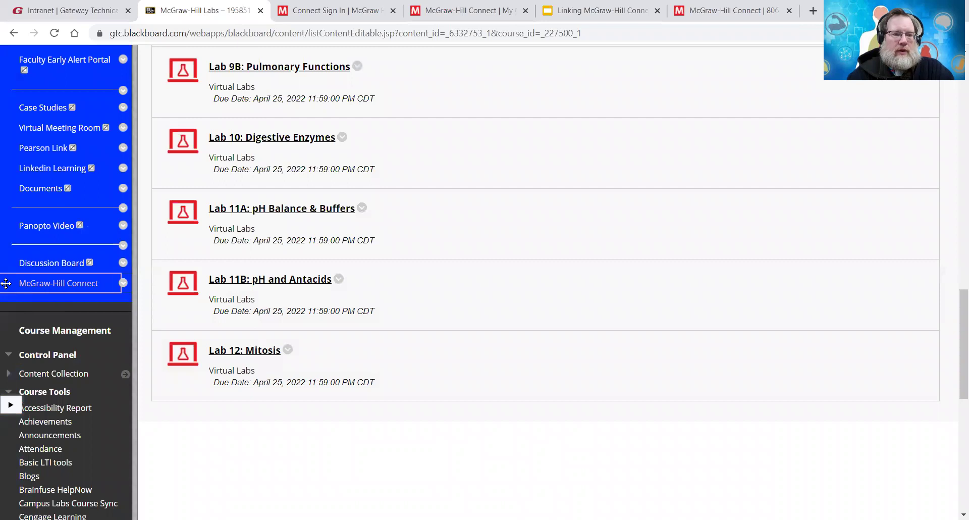
pyautogui.click(123, 283)
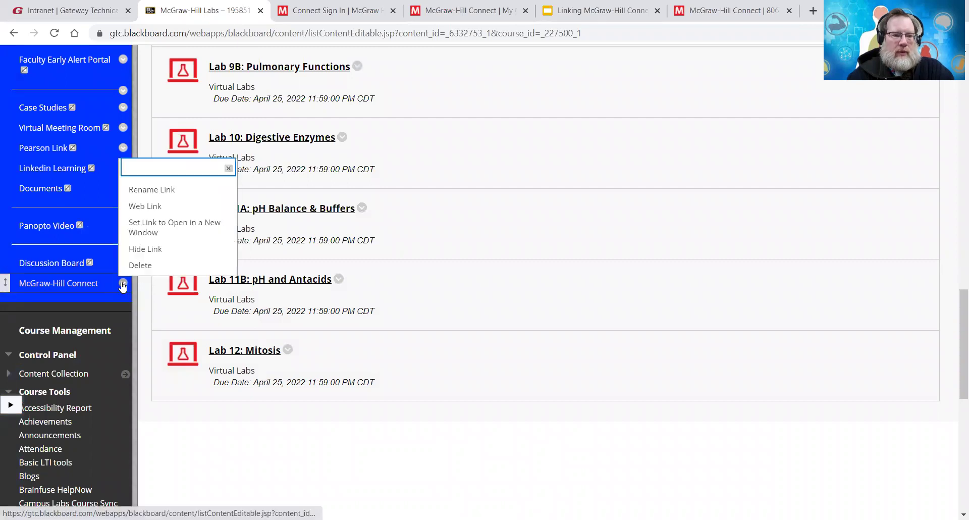
# Set the McGraw-Hill Connect link to open in a new window and move it below McGraw-Hill Labs.
pyautogui.click(169, 233)
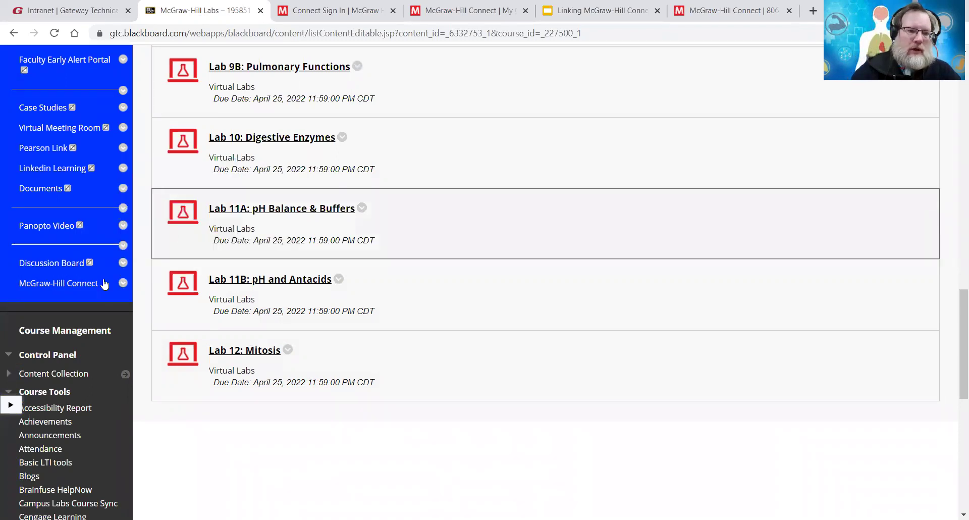
pyautogui.moveTo(5, 273); pyautogui.dragTo(6, 212)
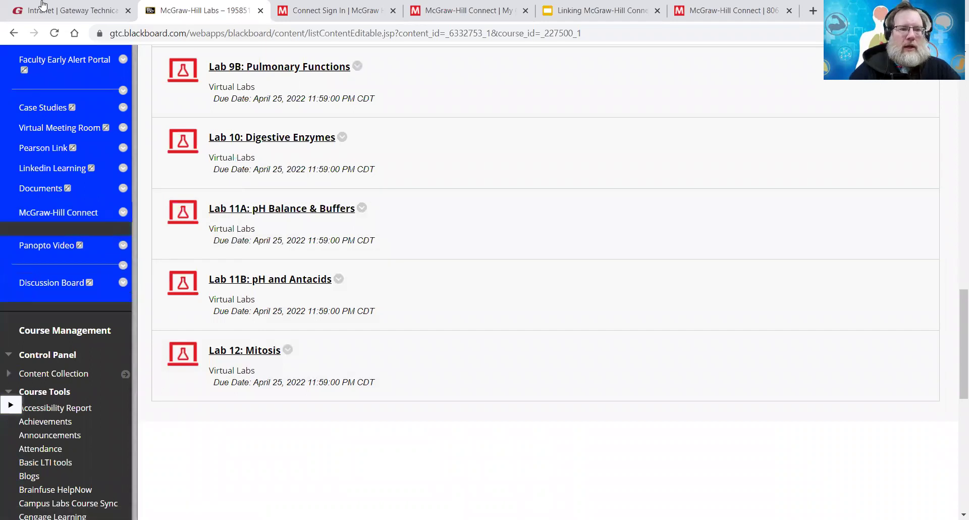
pyautogui.scroll(13, 43, 4)
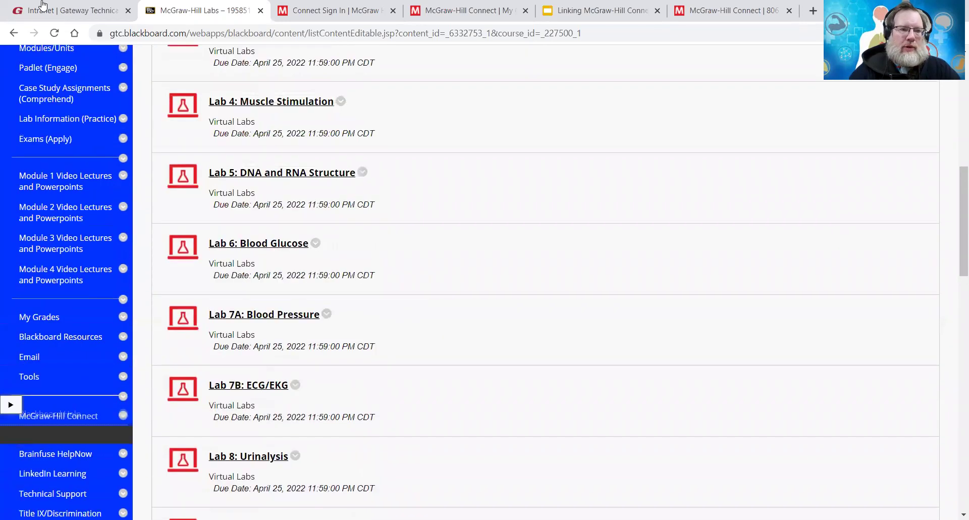
pyautogui.scroll(6, 43, 4)
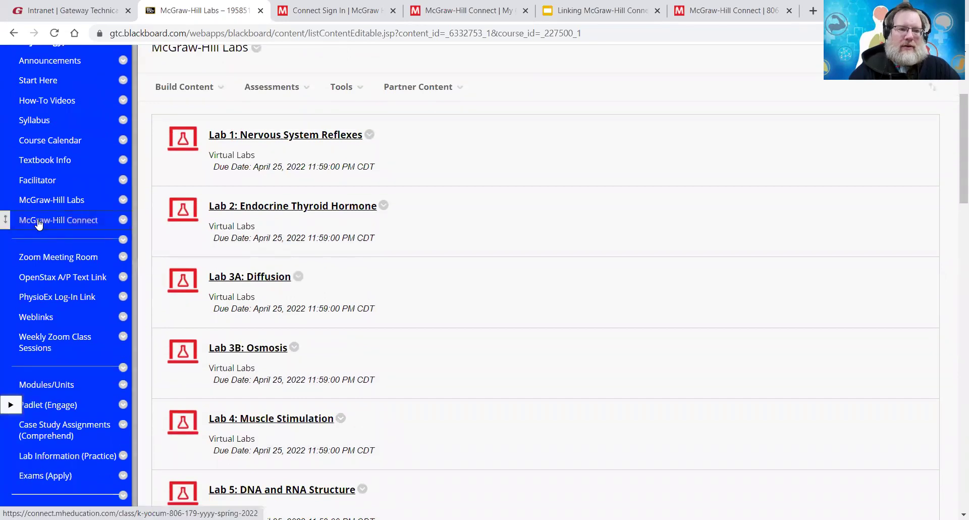
# Test the McGraw-Hill Connect link, then copy the Connect section web address again.
pyautogui.click(71, 227)
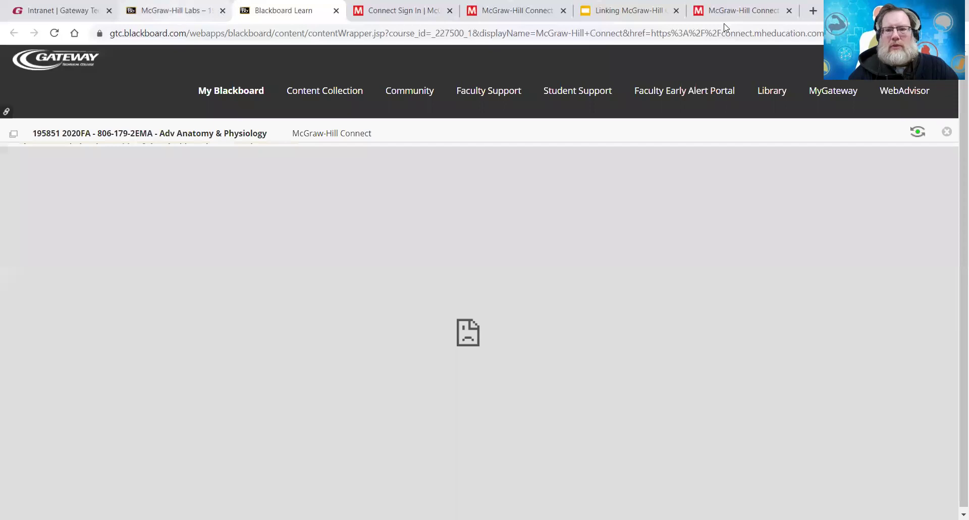
pyautogui.click(751, 10)
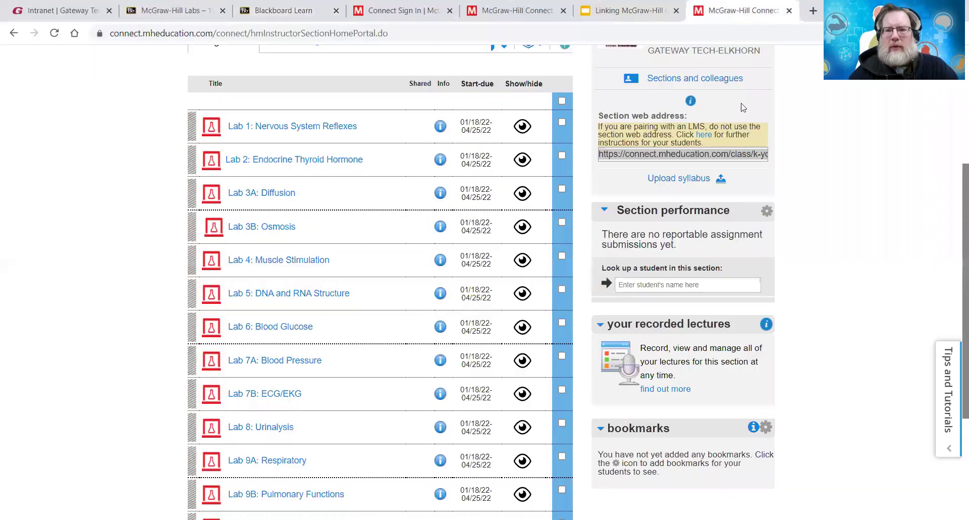
pyautogui.click(714, 154)
pyautogui.rightClick(711, 158)
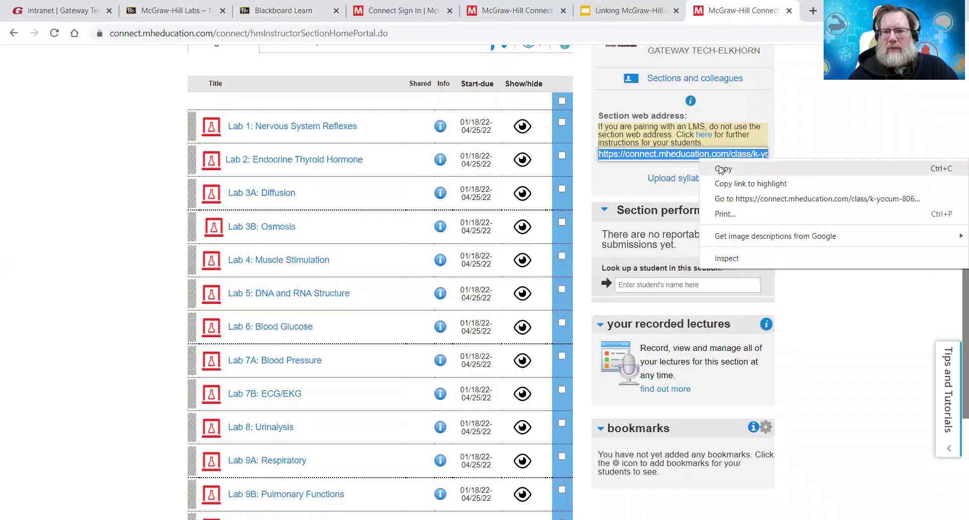
pyautogui.click(721, 168)
# Replace the link's URL with the freshly copied address, save, retest it, and close the failed tab.
pyautogui.click(170, 11)
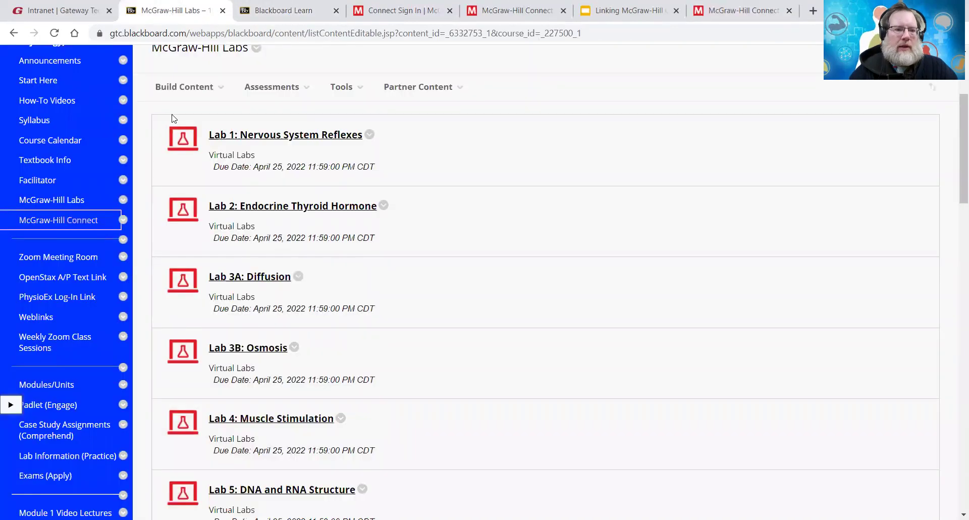
pyautogui.click(125, 222)
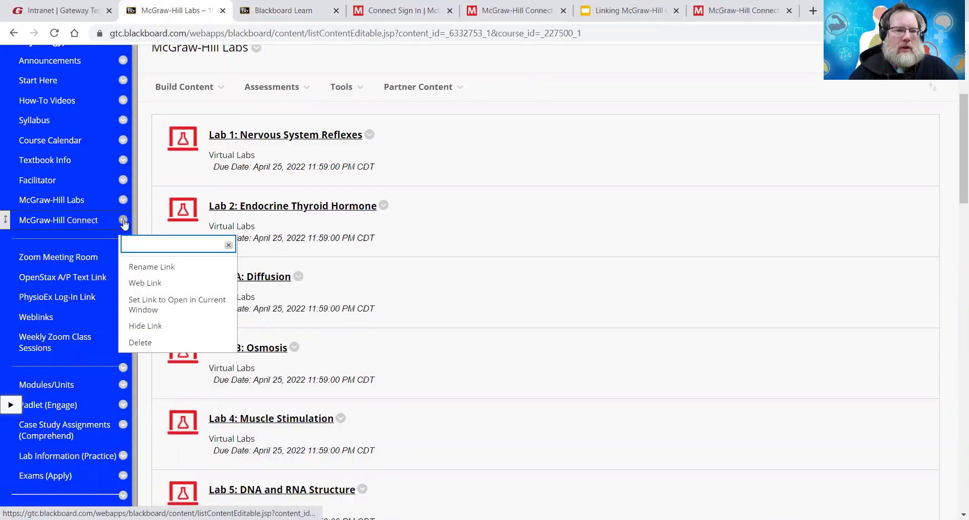
pyautogui.click(152, 286)
pyautogui.press('BackSpace')
pyautogui.hotkey('ctrl', 'v')
pyautogui.click(193, 318)
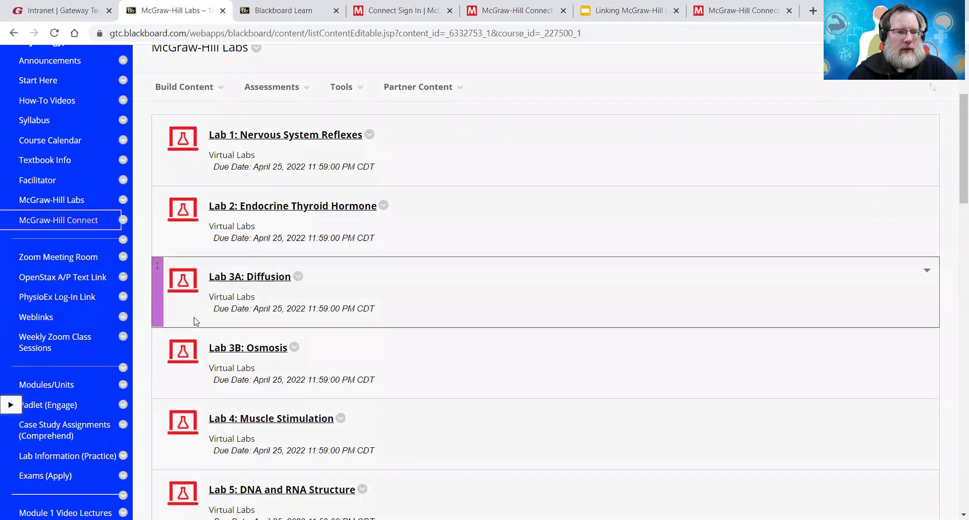
pyautogui.click(80, 224)
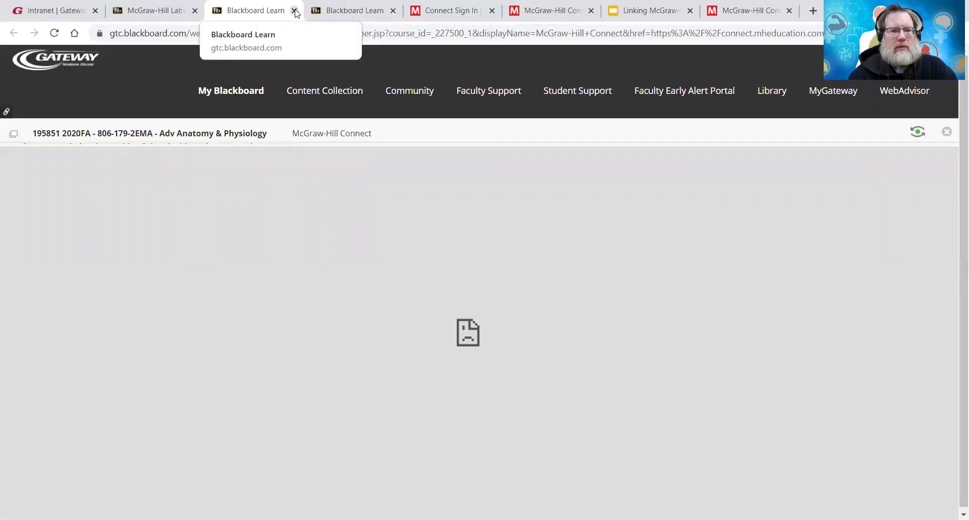
pyautogui.click(294, 11)
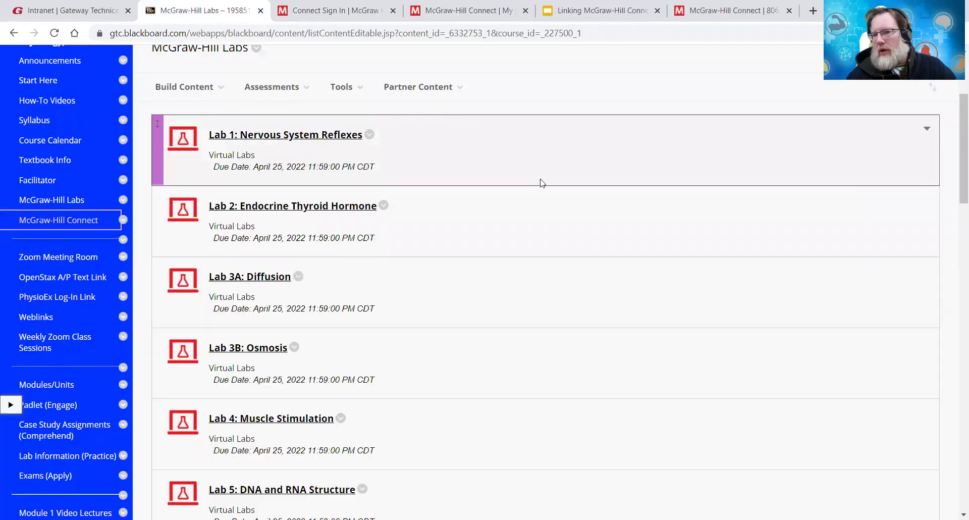
# Return to the Connect section page and look over its LMS instructions for registering students.
pyautogui.click(732, 11)
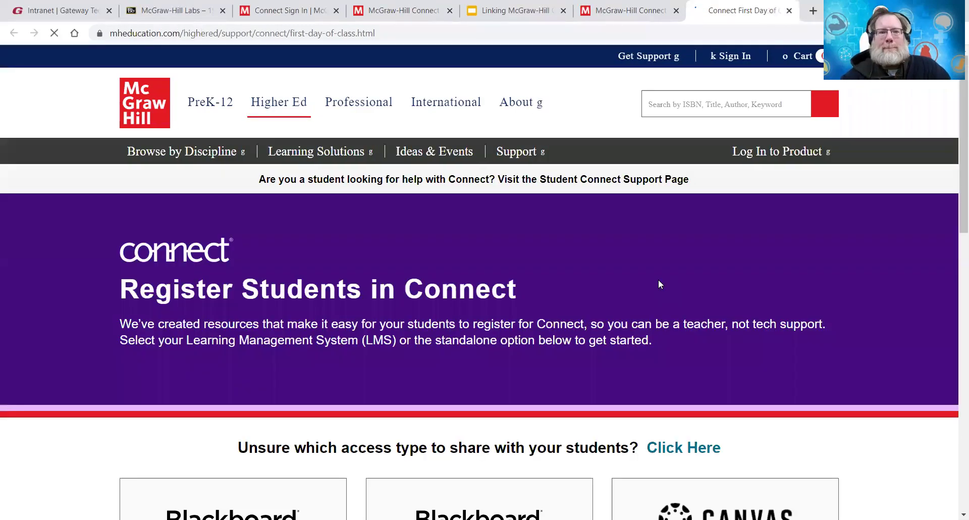
pyautogui.scroll(-5, 659, 285)
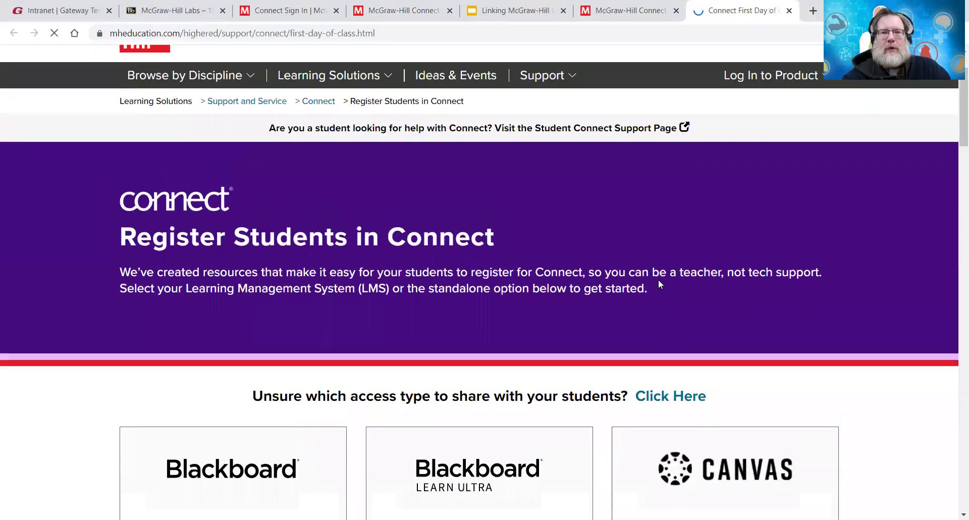
pyautogui.scroll(5, 658, 280)
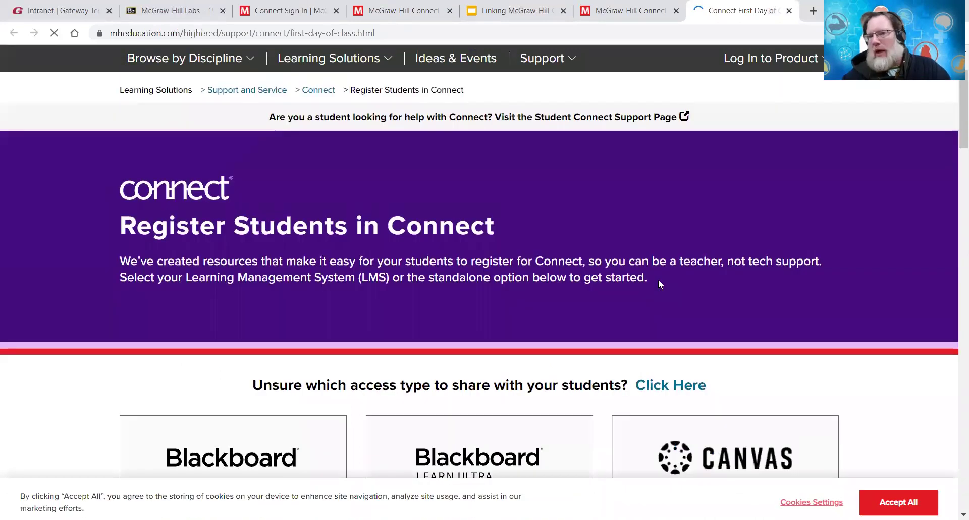
# Close the Register Students in Connect guide and return to the top of Blackboard's McGraw-Hill Labs page.
pyautogui.click(631, 11)
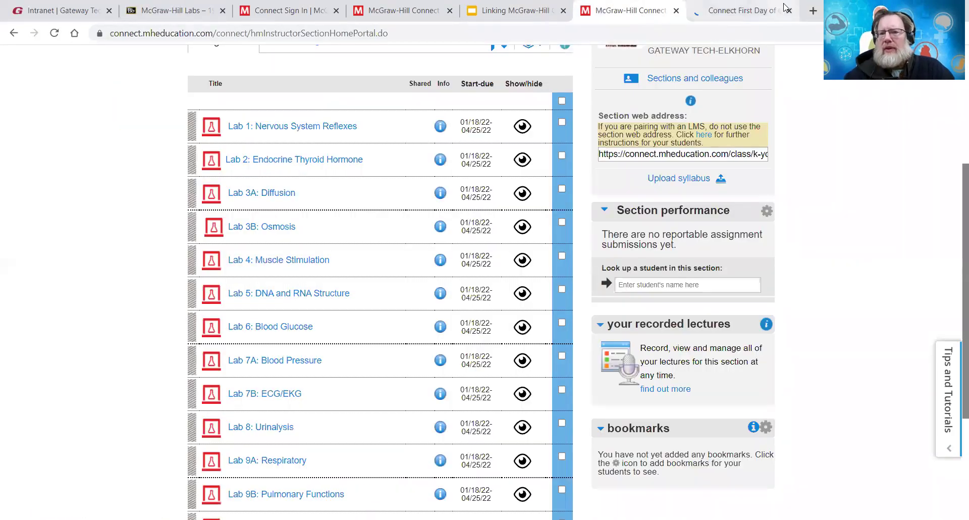
pyautogui.click(789, 10)
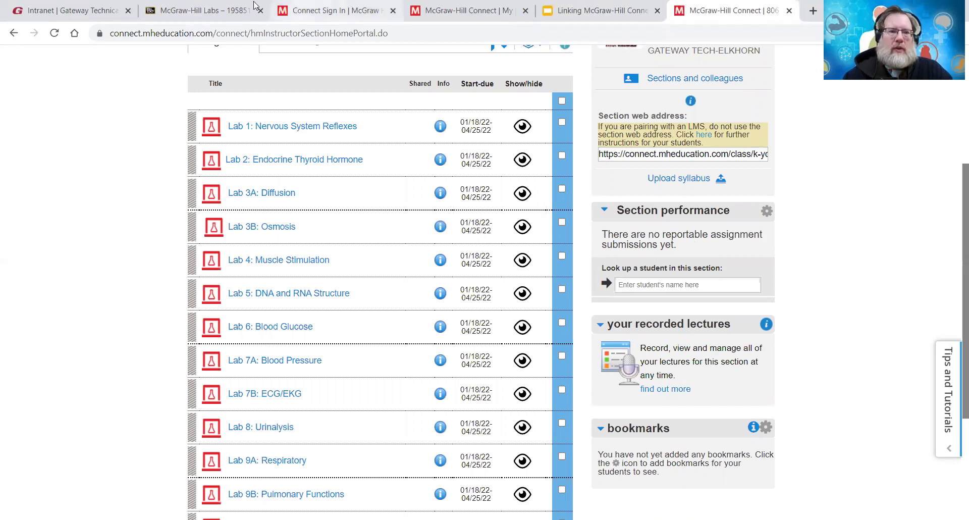
pyautogui.click(220, 16)
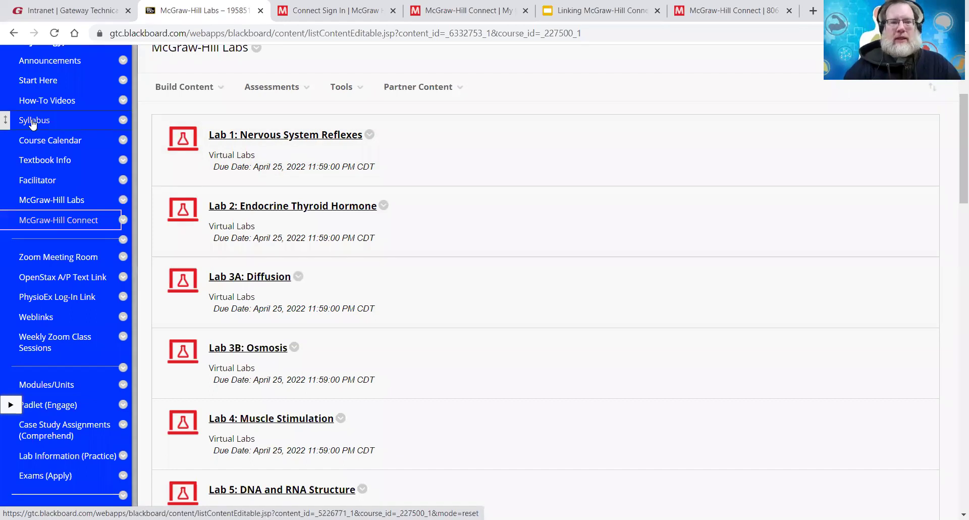
pyautogui.scroll(3, 955, 128)
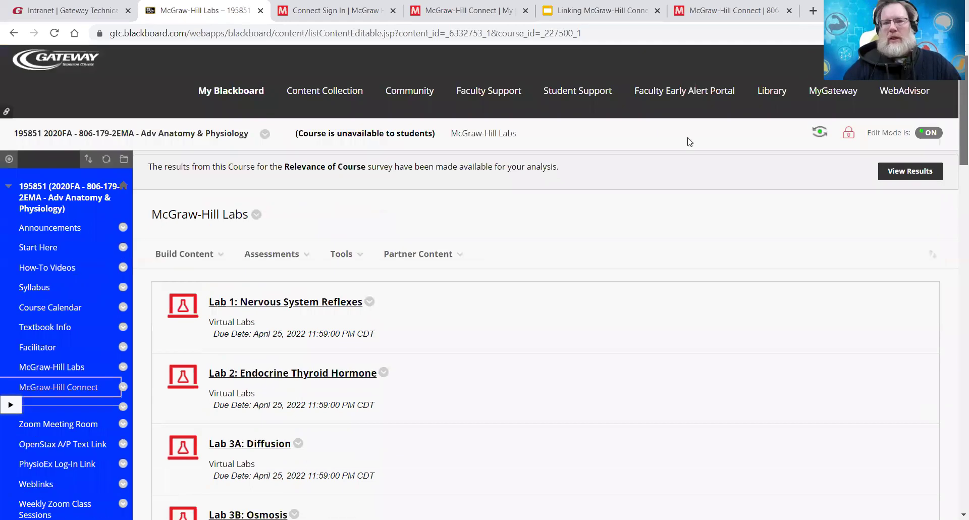
# Advance the Google Slides tutorial deck to its Finished! slide, then go back to Blackboard.
pyautogui.click(598, 13)
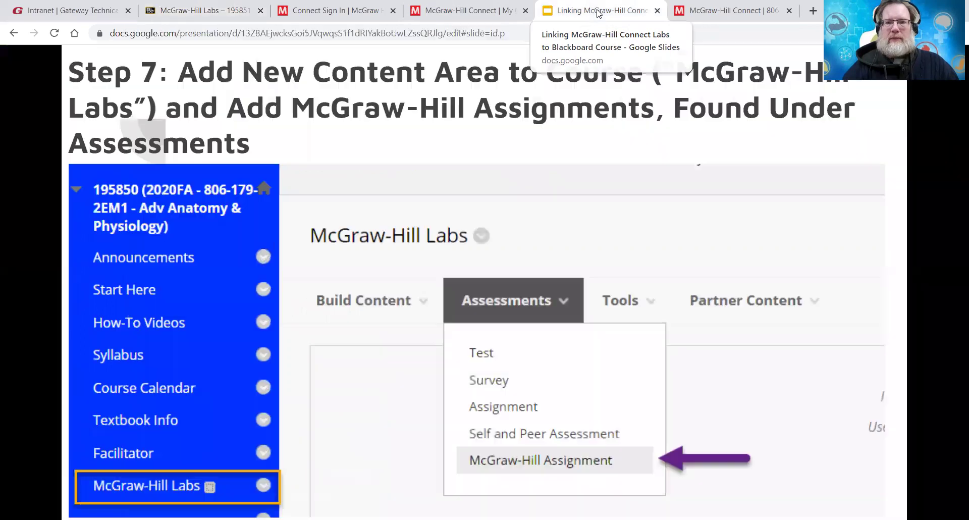
pyautogui.press('Right')
pyautogui.press('Right')
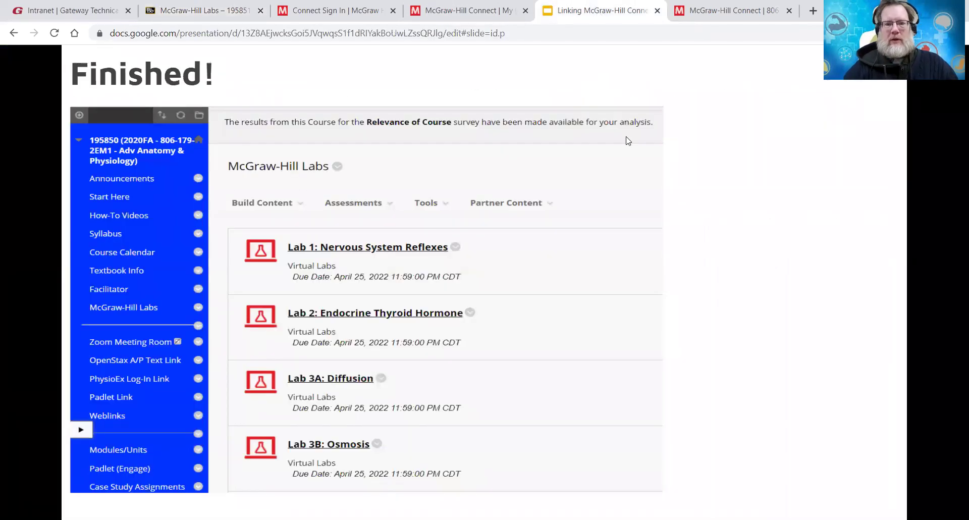
pyautogui.click(187, 14)
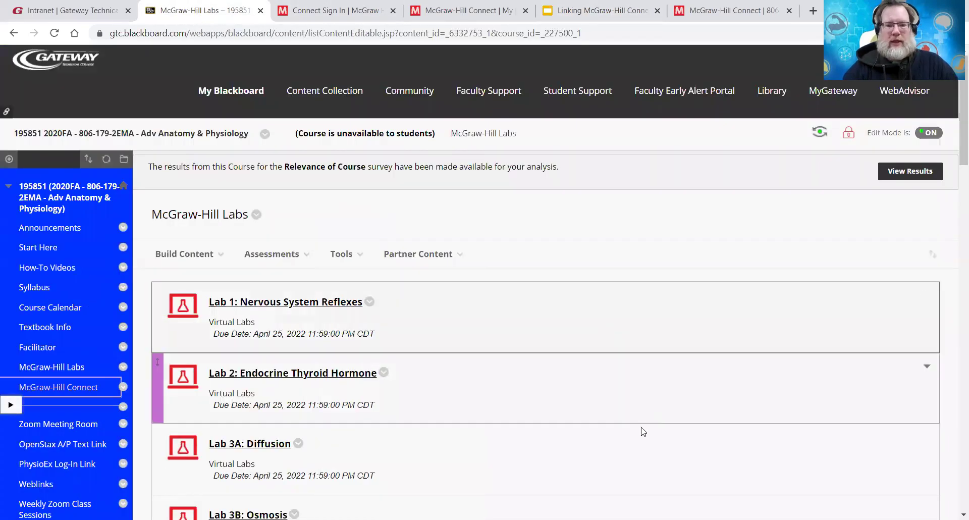